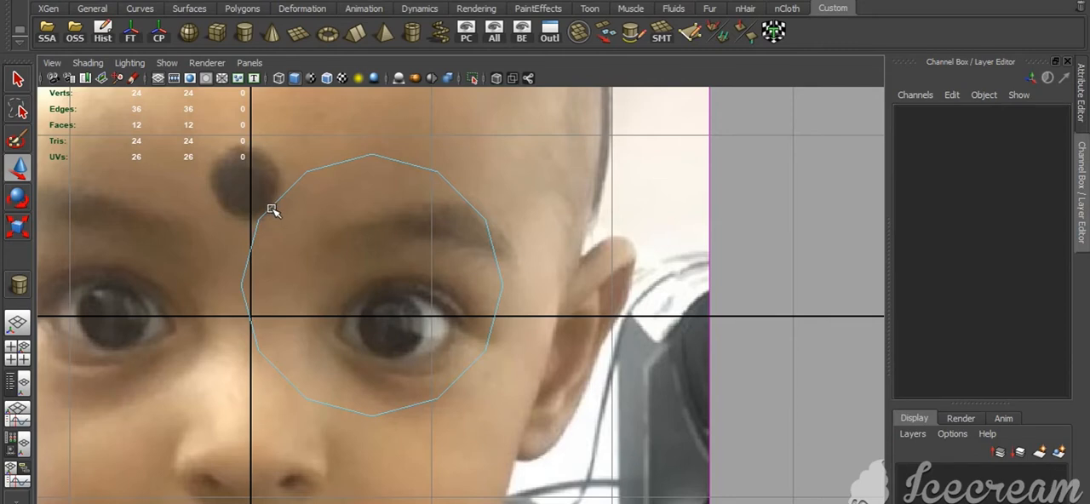
Select all faces of the twelve-sided ring and extrude them inward with a local Z translation of about -0.097
{"action": "right_click_drag", "start_coordinate": [273, 210], "coordinate": [490, 90]}
{"action": "left_click_drag", "start_coordinate": [323, 136], "coordinate": [345, 174]}
{"action": "right_click_drag", "start_coordinate": [348, 162], "coordinate": [347, 230]}
{"action": "left_click_drag", "start_coordinate": [191, 110], "coordinate": [545, 435]}
{"action": "right_click", "coordinate": [608, 204], "text": "shift"}
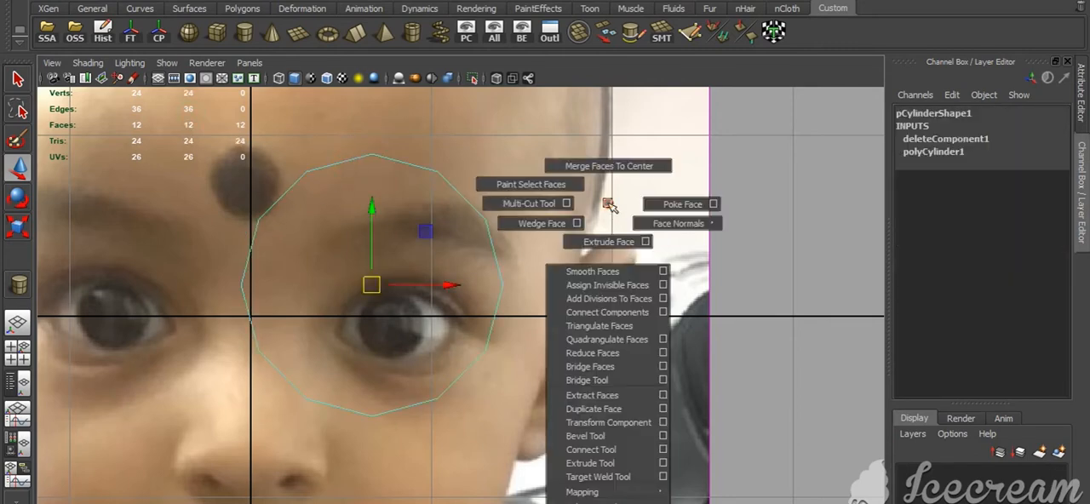
{"action": "left_click", "coordinate": [609, 242]}
{"action": "left_click_drag", "start_coordinate": [500, 156], "coordinate": [487, 171]}
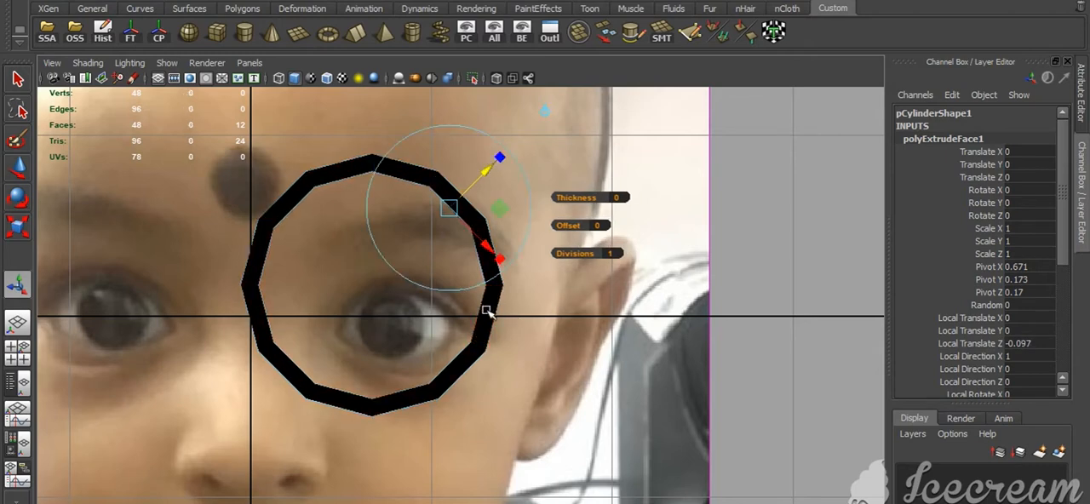
Reverse the ring's face normals and leave the extrude manipulator
{"action": "right_click_drag", "start_coordinate": [485, 308], "coordinate": [645, 82]}
{"action": "left_click", "coordinate": [747, 36]}
{"action": "key", "text": "w"}
{"action": "left_click", "coordinate": [567, 192]}
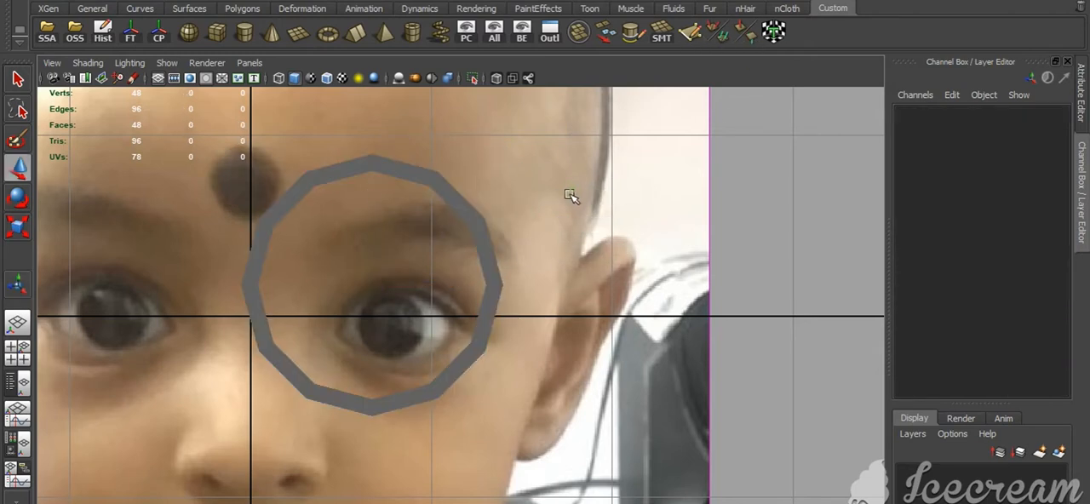
Position the ring around the eye on the right of the front photo and scale it uniformly to about 0.639
{"action": "left_click_drag", "start_coordinate": [567, 192], "coordinate": [444, 224]}
{"action": "left_click_drag", "start_coordinate": [371, 285], "coordinate": [395, 342]}
{"action": "right_click_drag", "start_coordinate": [405, 357], "coordinate": [528, 473], "text": "alt"}
{"action": "key", "text": "r"}
{"action": "left_click_drag", "start_coordinate": [328, 376], "coordinate": [181, 362]}
{"action": "key", "text": "ctrl+z"}
{"action": "right_click_drag", "start_coordinate": [196, 364], "coordinate": [317, 404], "text": "alt"}
{"action": "middle_click_drag", "start_coordinate": [207, 384], "coordinate": [335, 362], "text": "alt"}
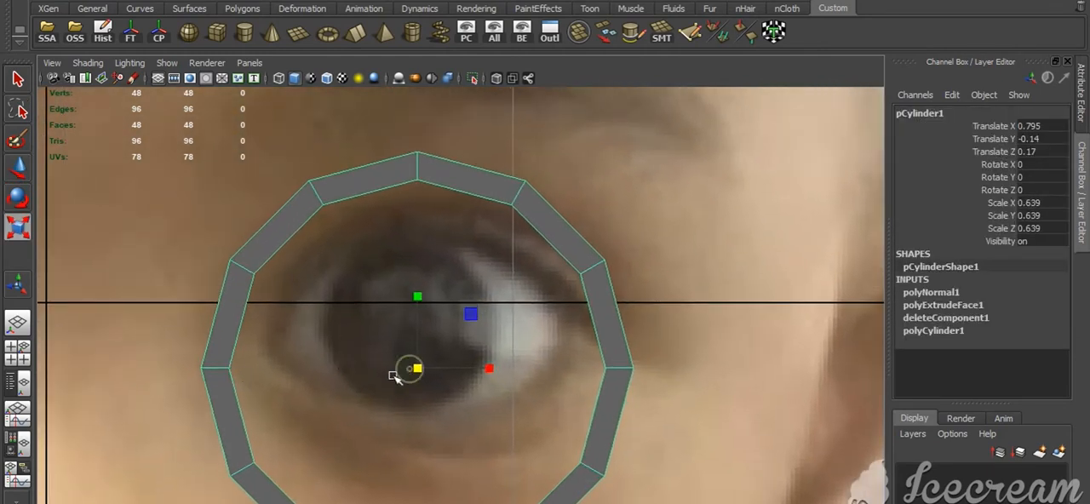
{"action": "key", "text": "w"}
{"action": "left_click_drag", "start_coordinate": [417, 294], "coordinate": [417, 256]}
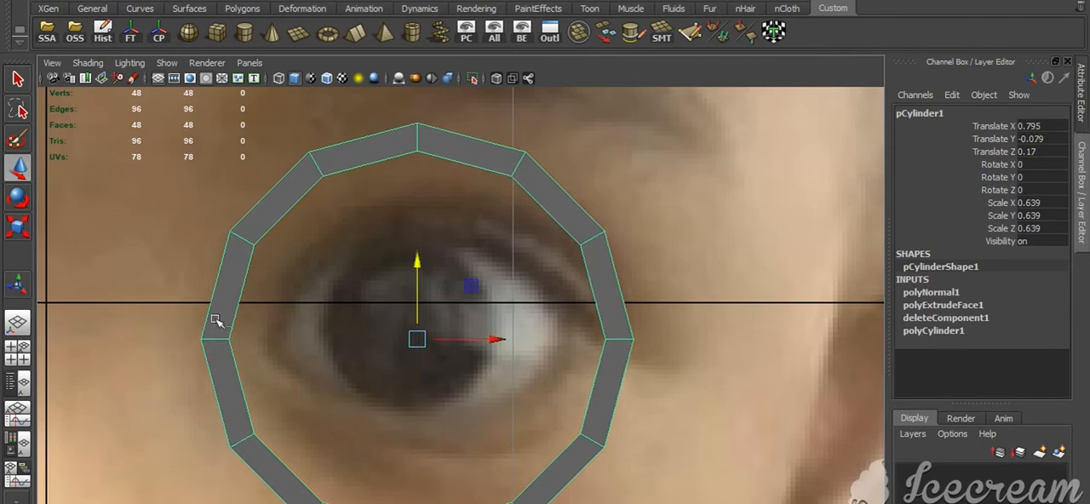
Move the ring's inner-corner vertices inward to the corner of the eye nearest the nose
{"action": "right_click_drag", "start_coordinate": [216, 321], "coordinate": [118, 329]}
{"action": "left_click_drag", "start_coordinate": [149, 310], "coordinate": [283, 376]}
{"action": "left_click_drag", "start_coordinate": [286, 341], "coordinate": [329, 350]}
{"action": "left_click_drag", "start_coordinate": [256, 267], "coordinate": [258, 277]}
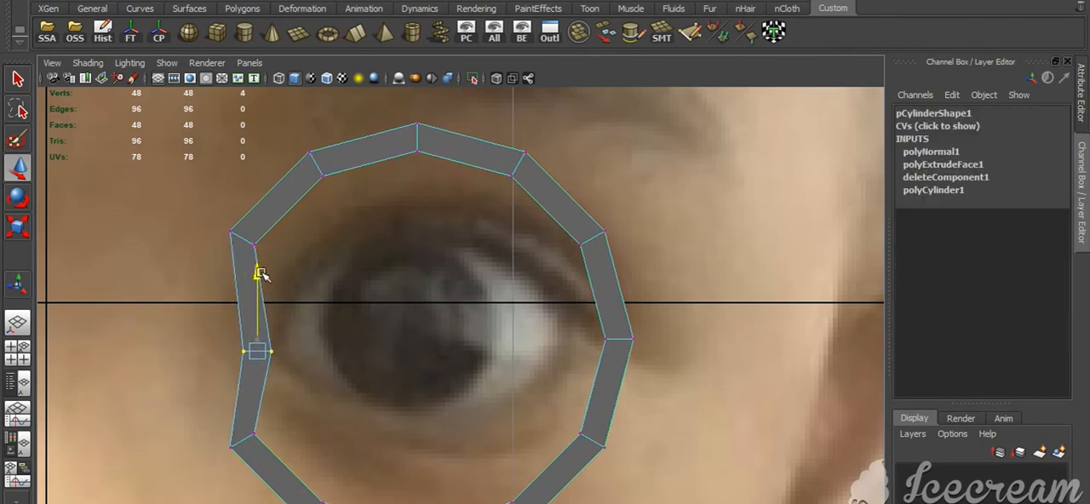
{"action": "left_click_drag", "start_coordinate": [336, 351], "coordinate": [323, 350]}
Move the upper and outer-corner vertex groups down and inward to trace the upper eyelid to the outer corner
{"action": "left_click_drag", "start_coordinate": [195, 216], "coordinate": [284, 271]}
{"action": "left_click_drag", "start_coordinate": [245, 238], "coordinate": [274, 275]}
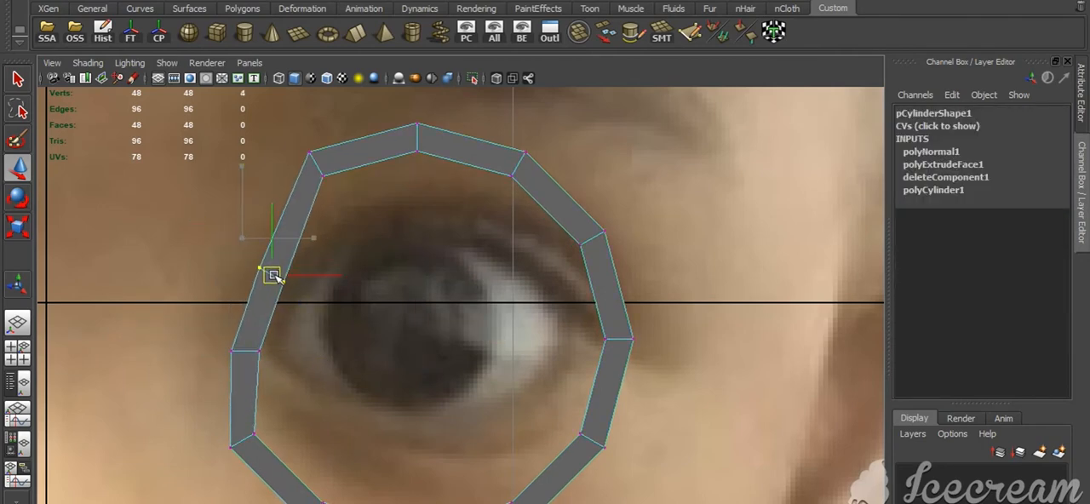
{"action": "left_click_drag", "start_coordinate": [293, 141], "coordinate": [342, 204]}
{"action": "left_click_drag", "start_coordinate": [311, 164], "coordinate": [322, 215]}
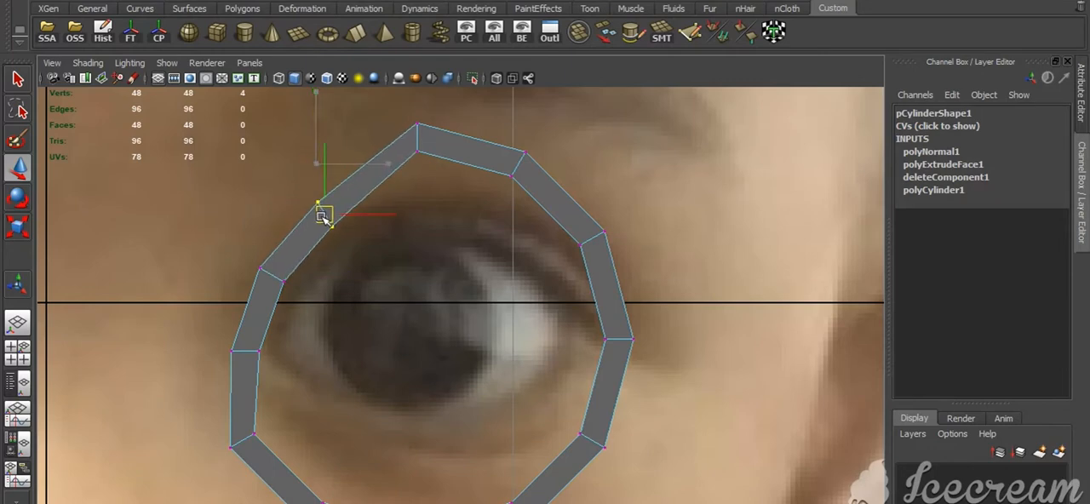
{"action": "left_click_drag", "start_coordinate": [393, 110], "coordinate": [418, 146]}
{"action": "left_click_drag", "start_coordinate": [499, 136], "coordinate": [525, 241]}
{"action": "left_click_drag", "start_coordinate": [565, 187], "coordinate": [571, 267]}
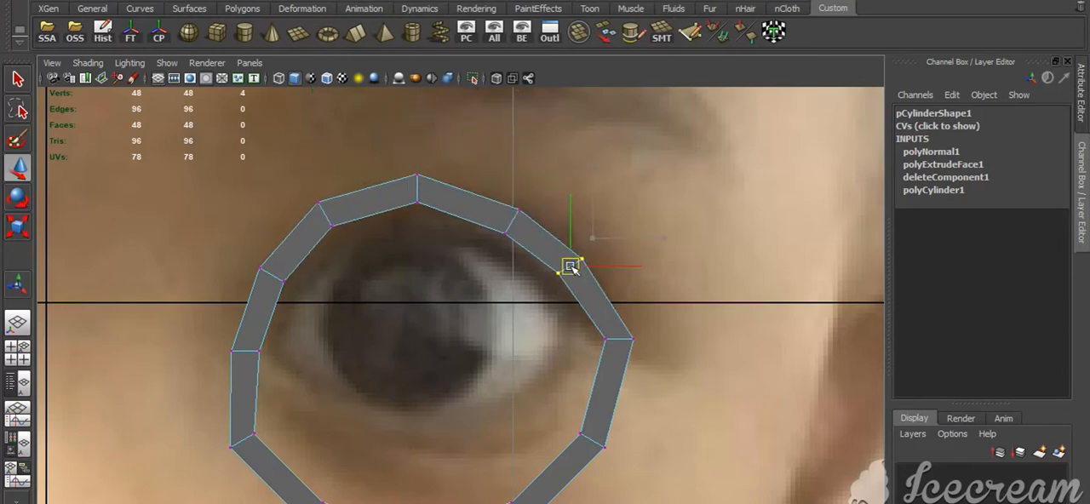
{"action": "left_click_drag", "start_coordinate": [580, 323], "coordinate": [645, 353]}
{"action": "left_click_drag", "start_coordinate": [619, 339], "coordinate": [588, 316]}
Nudge the upper-eyelid vertex groups slightly closer to the eye to smooth the curve
{"action": "left_click_drag", "start_coordinate": [600, 286], "coordinate": [548, 248]}
{"action": "left_click", "coordinate": [599, 265]}
{"action": "left_click_drag", "start_coordinate": [484, 203], "coordinate": [591, 279]}
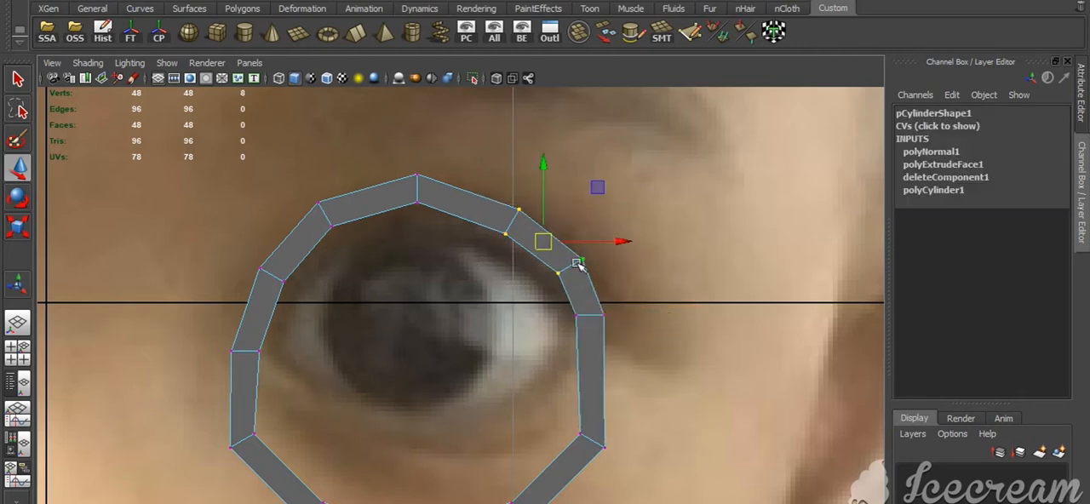
{"action": "left_click_drag", "start_coordinate": [542, 247], "coordinate": [535, 253]}
{"action": "left_click_drag", "start_coordinate": [380, 141], "coordinate": [462, 234]}
{"action": "left_click_drag", "start_coordinate": [418, 188], "coordinate": [416, 203]}
{"action": "left_click_drag", "start_coordinate": [305, 177], "coordinate": [326, 226]}
{"action": "left_click_drag", "start_coordinate": [248, 260], "coordinate": [270, 284]}
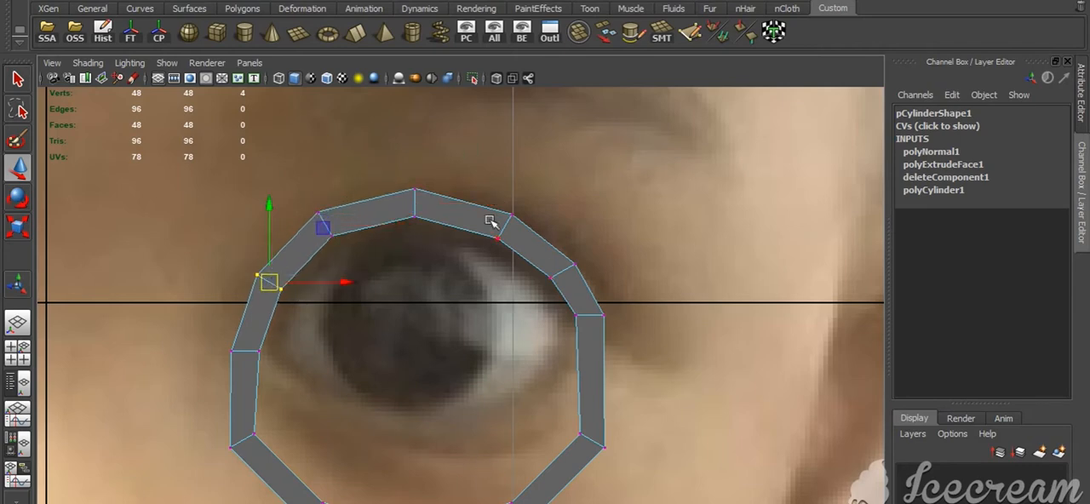
Move the ring's lower vertex groups up to follow the lower eyelid from outer to inner corner
{"action": "left_click_drag", "start_coordinate": [626, 468], "coordinate": [627, 467]}
{"action": "left_click_drag", "start_coordinate": [592, 441], "coordinate": [573, 380]}
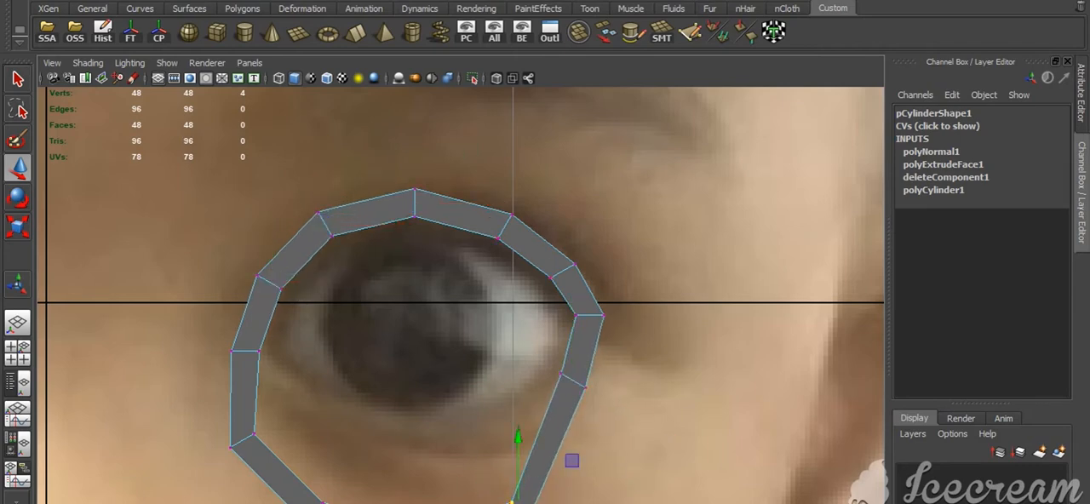
{"action": "left_click_drag", "start_coordinate": [515, 501], "coordinate": [524, 426]}
{"action": "left_click_drag", "start_coordinate": [362, 477], "coordinate": [434, 438]}
{"action": "left_click_drag", "start_coordinate": [301, 479], "coordinate": [366, 503]}
{"action": "left_click_drag", "start_coordinate": [334, 503], "coordinate": [349, 434]}
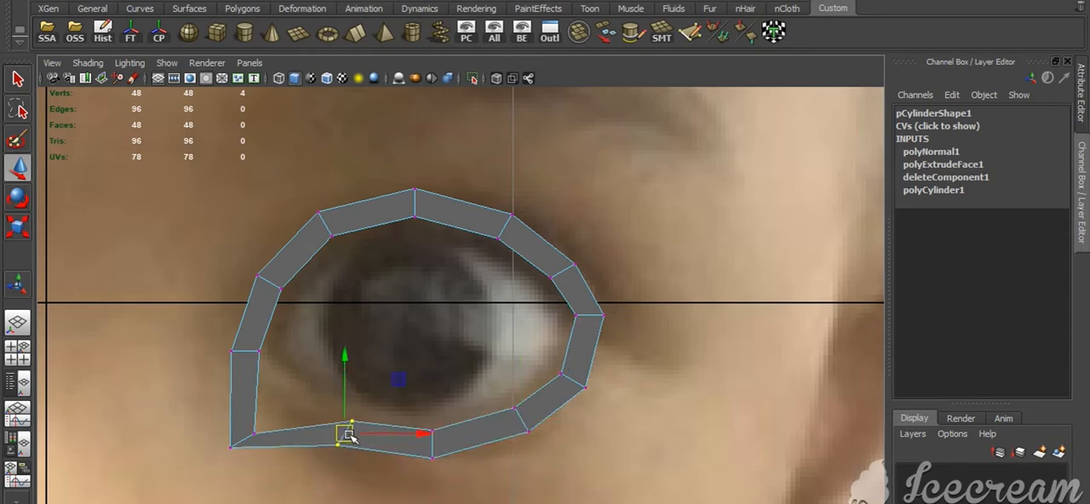
{"action": "left_click_drag", "start_coordinate": [212, 405], "coordinate": [293, 385]}
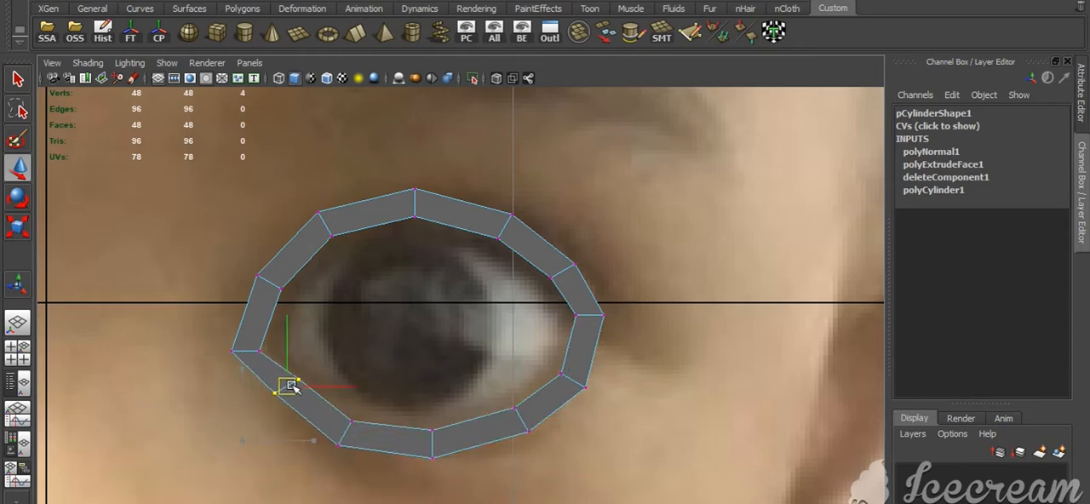
Refine the lower-eyelid vertex groups with small moves to even out the lower curve
{"action": "left_click_drag", "start_coordinate": [335, 412], "coordinate": [347, 428]}
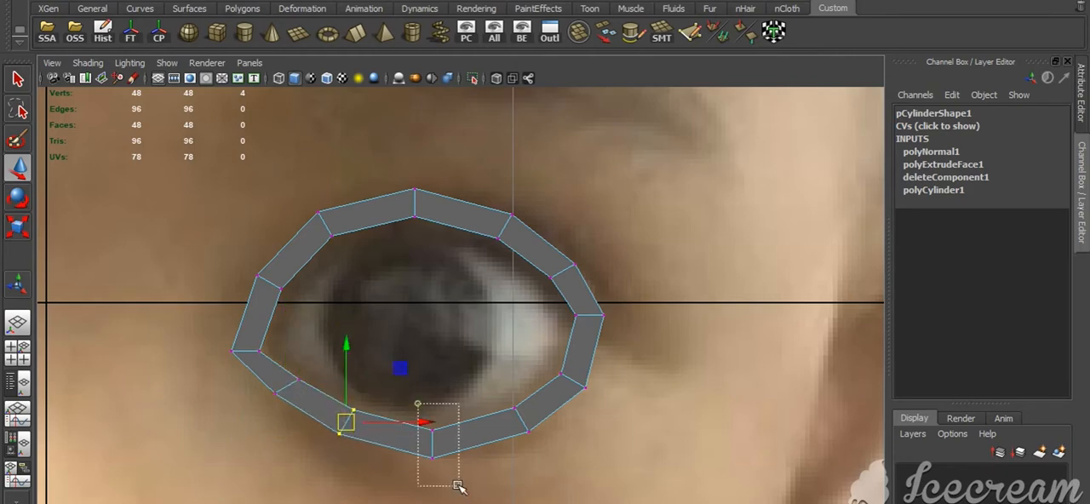
{"action": "left_click_drag", "start_coordinate": [458, 486], "coordinate": [458, 486]}
{"action": "left_click_drag", "start_coordinate": [432, 448], "coordinate": [434, 443]}
{"action": "left_click_drag", "start_coordinate": [497, 394], "coordinate": [515, 422]}
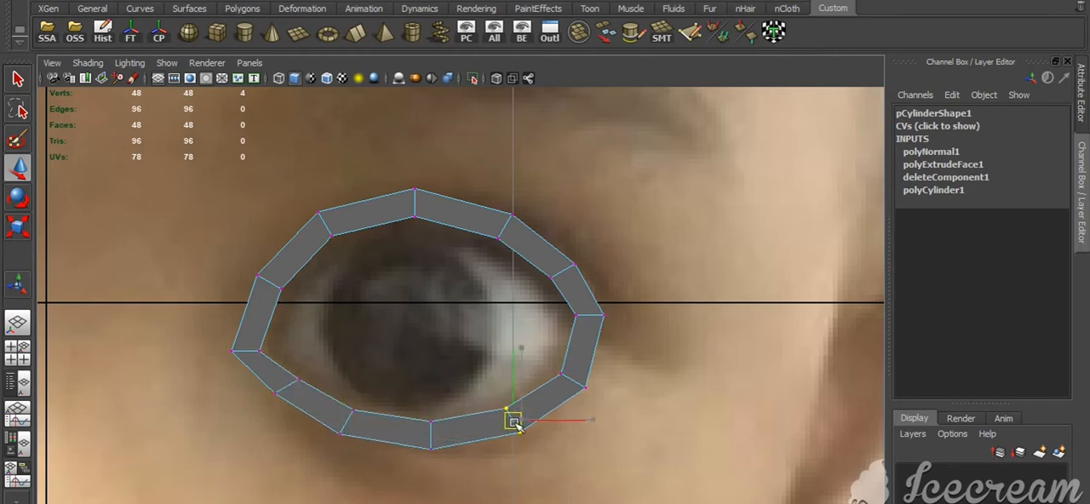
{"action": "left_click_drag", "start_coordinate": [545, 363], "coordinate": [589, 399]}
{"action": "left_click_drag", "start_coordinate": [574, 382], "coordinate": [570, 378]}
Return the eye ring to object selection and delete its construction history
{"action": "right_click_drag", "start_coordinate": [507, 433], "coordinate": [600, 310]}
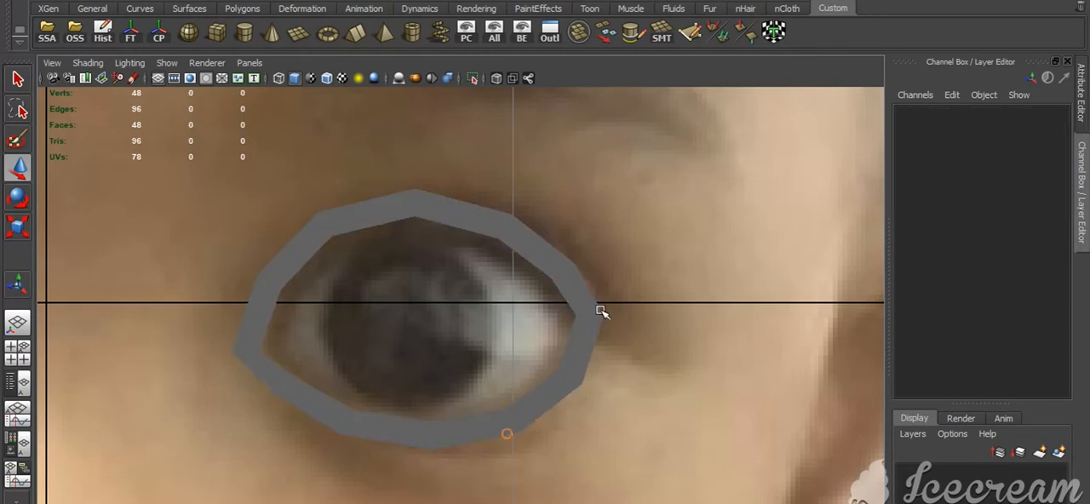
{"action": "left_click", "coordinate": [528, 419]}
{"action": "left_click", "coordinate": [103, 34]}
Move the eye ring forward in the side view to a Z translation of about 0.878, at the eye
{"action": "key", "text": "space"}
{"action": "key", "text": "space"}
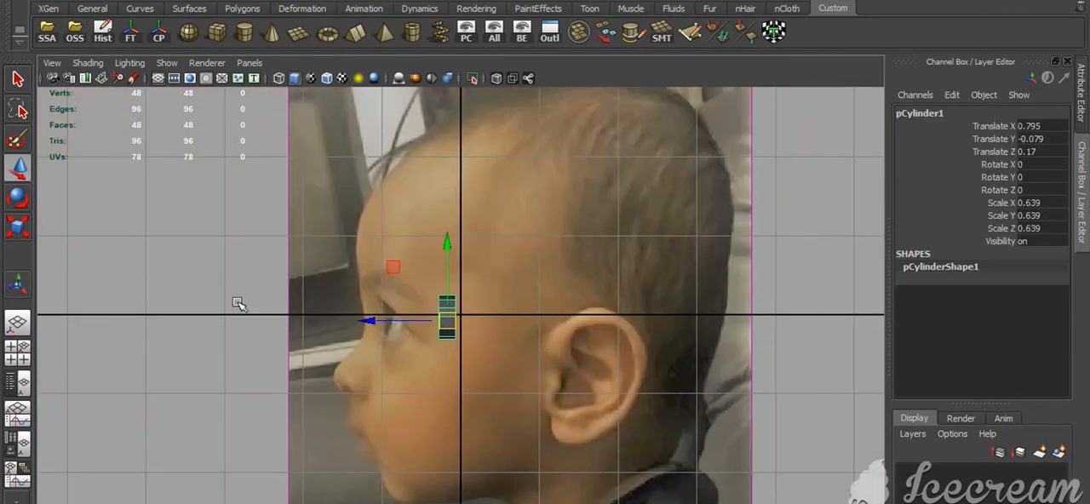
{"action": "right_click_drag", "start_coordinate": [238, 305], "coordinate": [399, 339], "text": "alt"}
{"action": "left_click_drag", "start_coordinate": [353, 336], "coordinate": [196, 336]}
{"action": "scroll", "coordinate": [356, 465], "scroll_direction": "up", "scroll_amount": 3}
Raise the side-view image plane to a Y translation of about 0.273 to align its eye with the ring
{"action": "middle_click_drag", "start_coordinate": [355, 465], "coordinate": [537, 384], "text": "alt"}
{"action": "scroll", "coordinate": [531, 385], "scroll_direction": "down", "scroll_amount": 10}
{"action": "left_click_drag", "start_coordinate": [377, 358], "coordinate": [396, 371]}
{"action": "scroll", "coordinate": [557, 265], "scroll_direction": "up", "scroll_amount": 3}
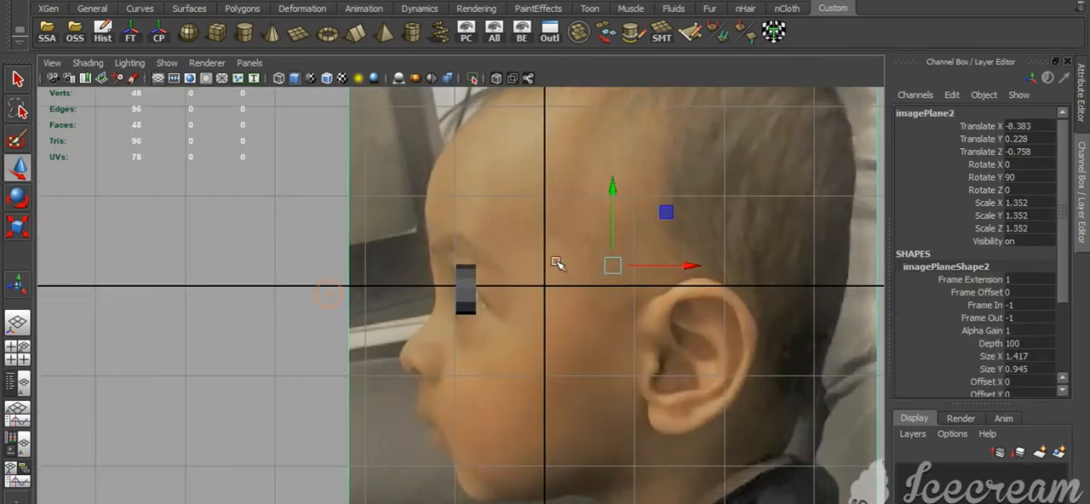
{"action": "left_click_drag", "start_coordinate": [611, 189], "coordinate": [613, 182]}
{"action": "scroll", "coordinate": [482, 302], "scroll_direction": "up", "scroll_amount": 5}
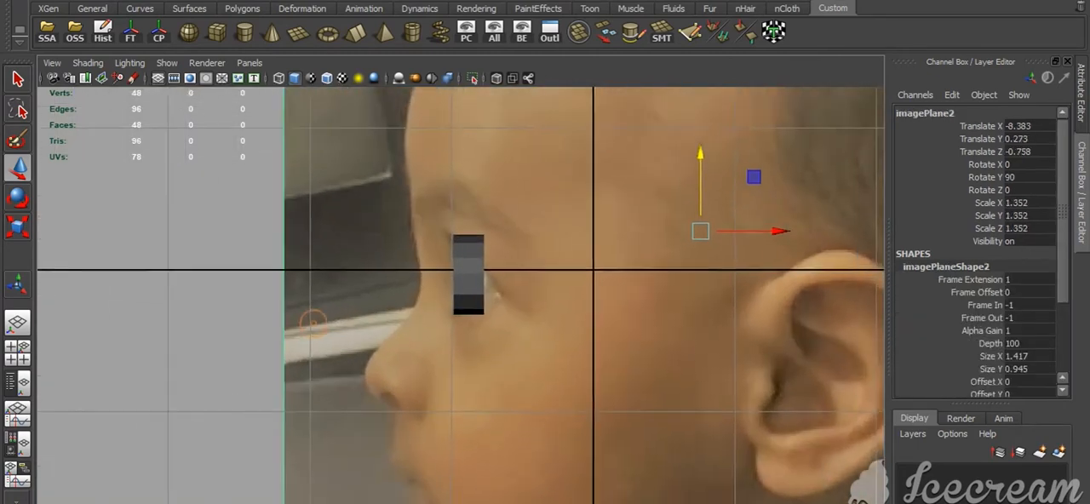
Display the eye ring in wireframe and delete all its faces except the twelve front ones
{"action": "left_click", "coordinate": [490, 255]}
{"action": "key", "text": "4"}
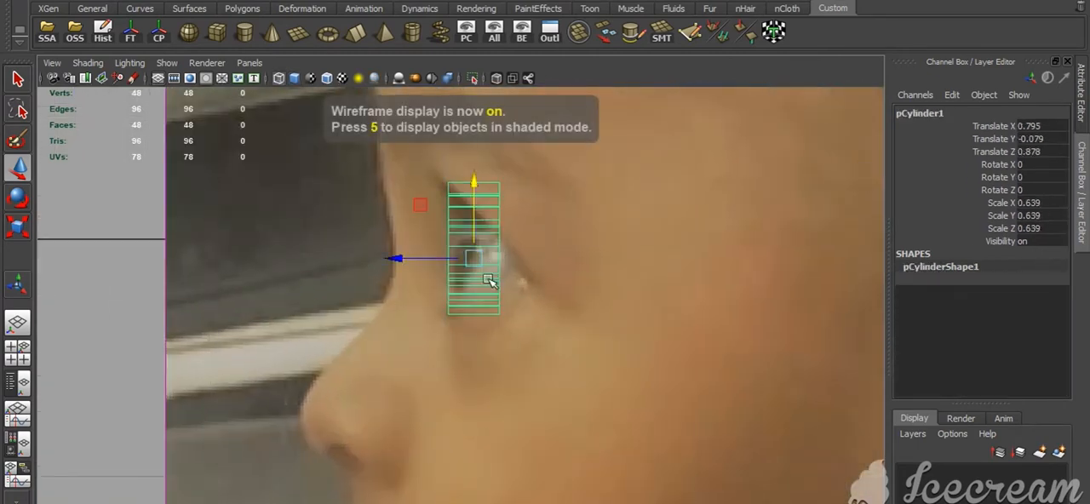
{"action": "key", "text": "space"}
{"action": "key", "text": "space"}
{"action": "key", "text": "f"}
{"action": "left_click_drag", "start_coordinate": [474, 312], "coordinate": [468, 325], "text": "alt"}
{"action": "right_click_drag", "start_coordinate": [473, 329], "coordinate": [511, 484]}
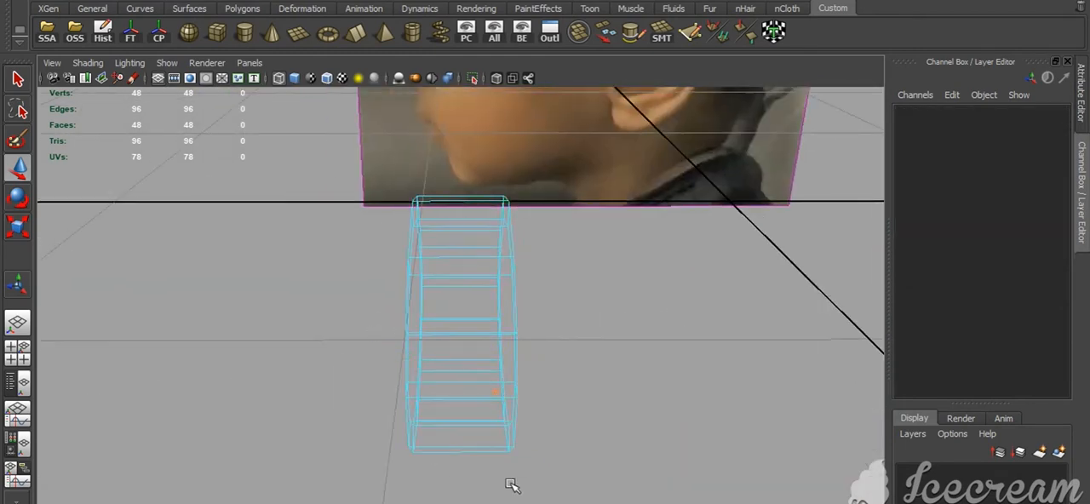
{"action": "left_click_drag", "start_coordinate": [481, 174], "coordinate": [635, 488]}
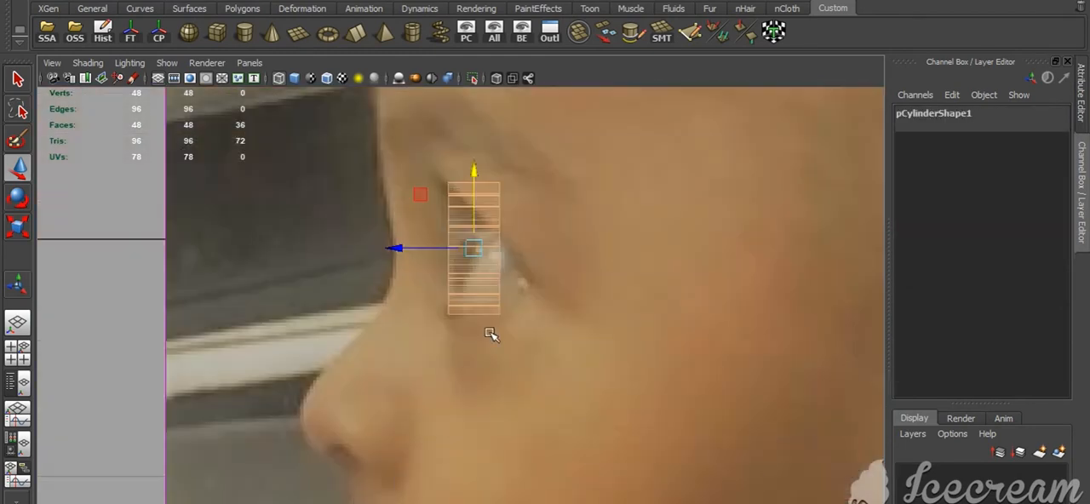
{"action": "left_click", "coordinate": [487, 329]}
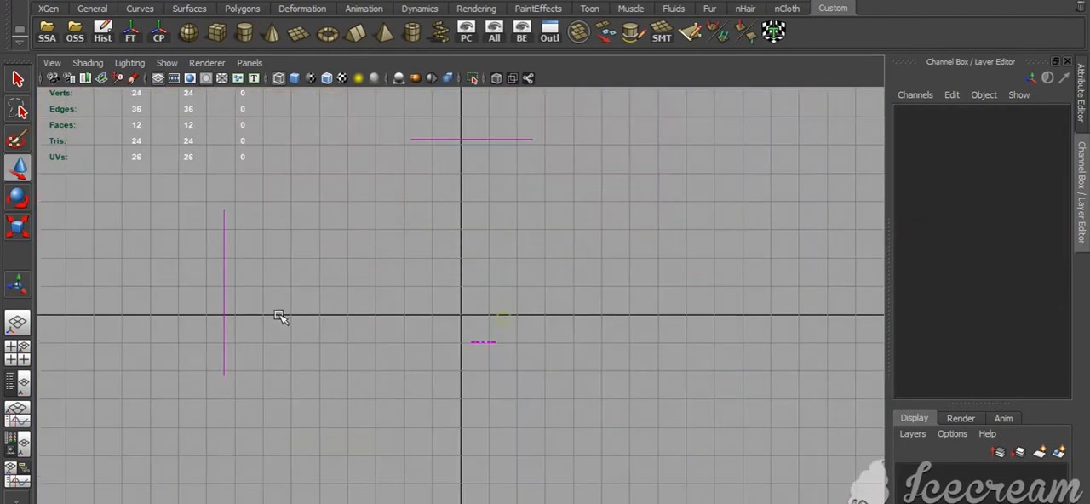
Move the ring's outer-corner edge back in the side view and show the front and side views together
{"action": "left_click_drag", "start_coordinate": [278, 317], "coordinate": [499, 392], "text": "alt"}
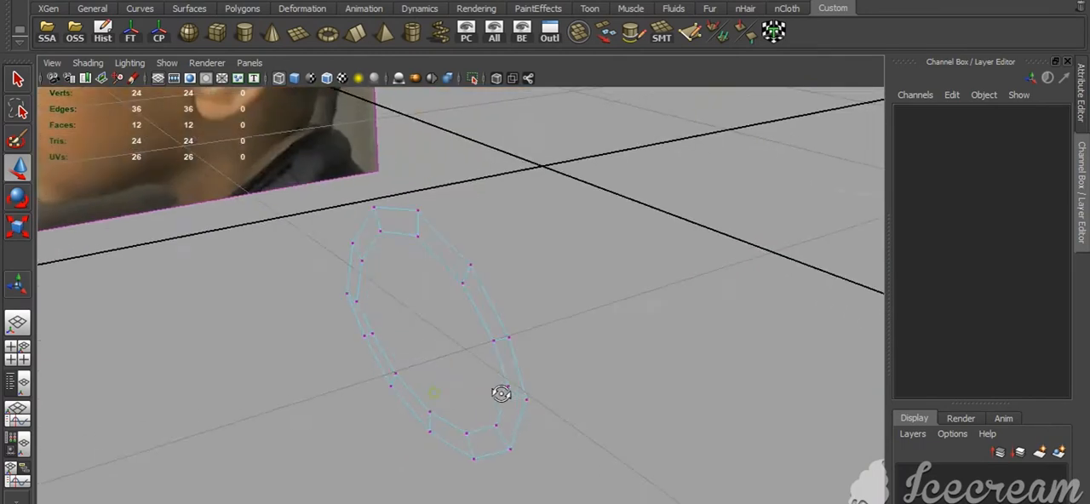
{"action": "right_click_drag", "start_coordinate": [499, 392], "coordinate": [558, 327]}
{"action": "key", "text": "space"}
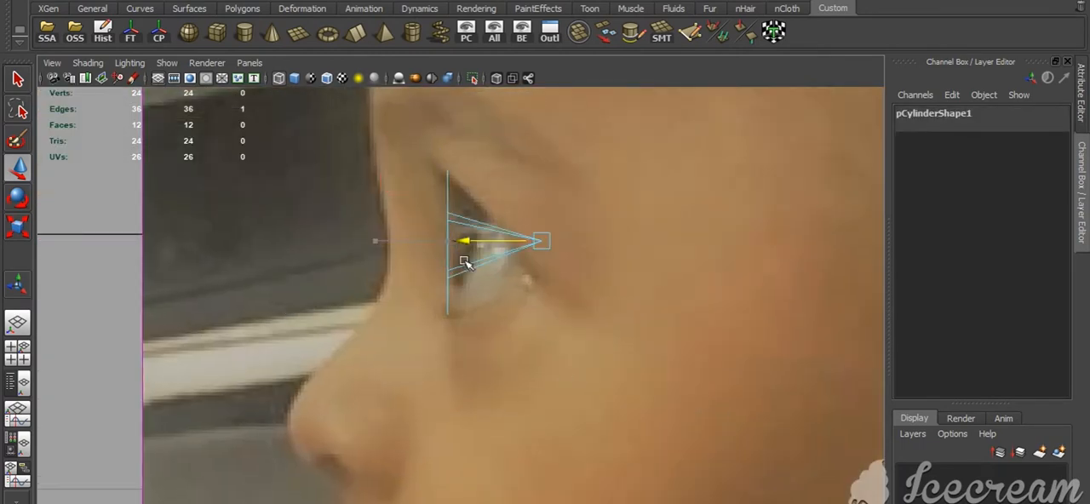
{"action": "left_click_drag", "start_coordinate": [545, 163], "coordinate": [543, 203]}
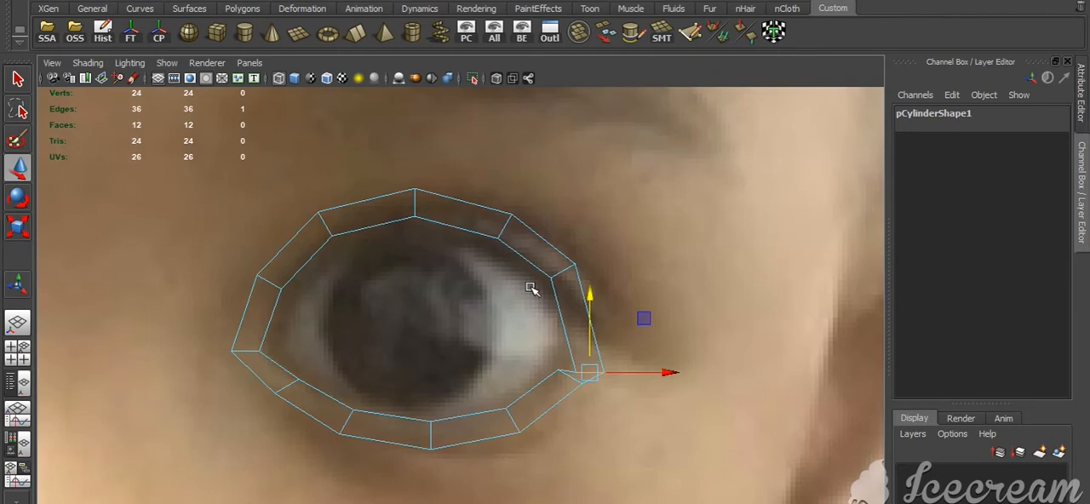
{"action": "key", "text": "space"}
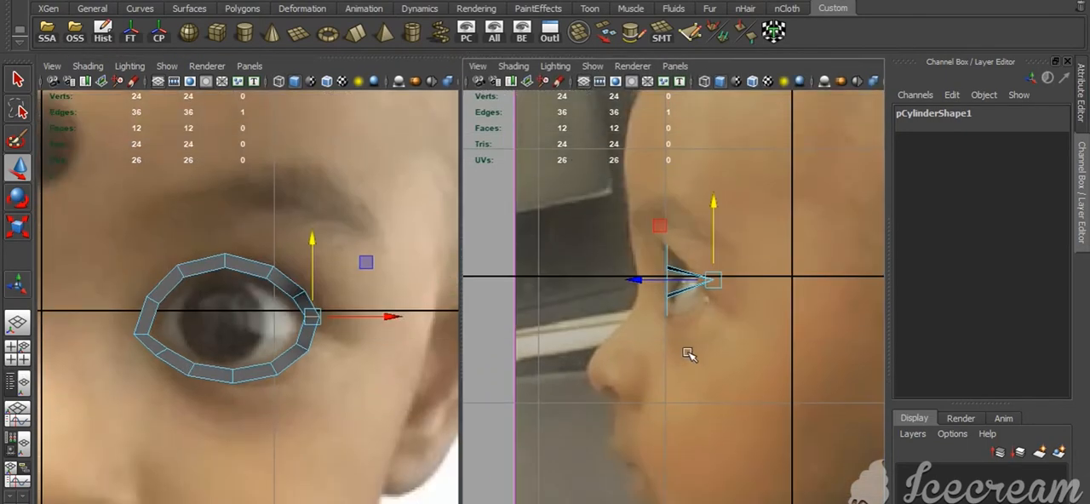
{"action": "scroll", "coordinate": [688, 353], "scroll_direction": "up", "scroll_amount": 3}
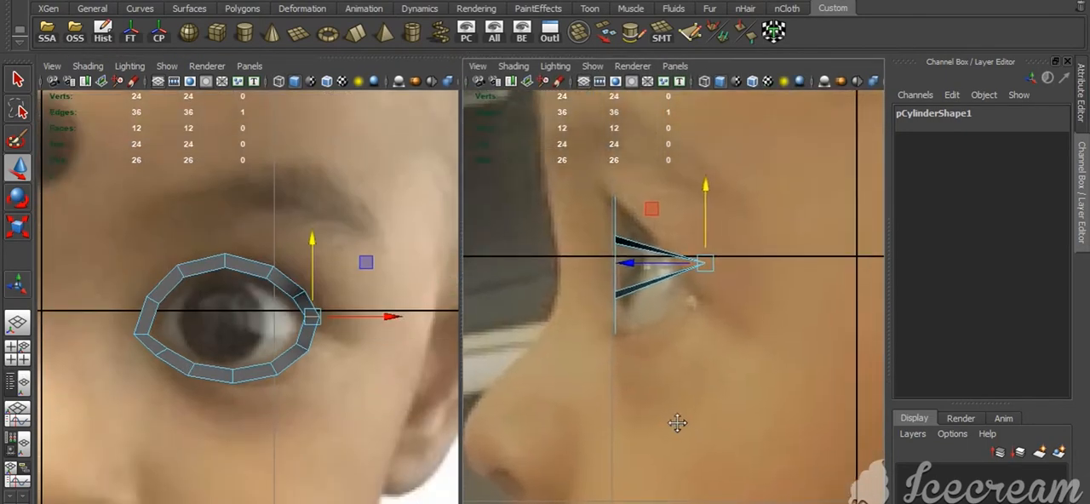
Move the three upper-eyelid edges from the outer corner to the top centre back to match the side profile
{"action": "left_click", "coordinate": [300, 294]}
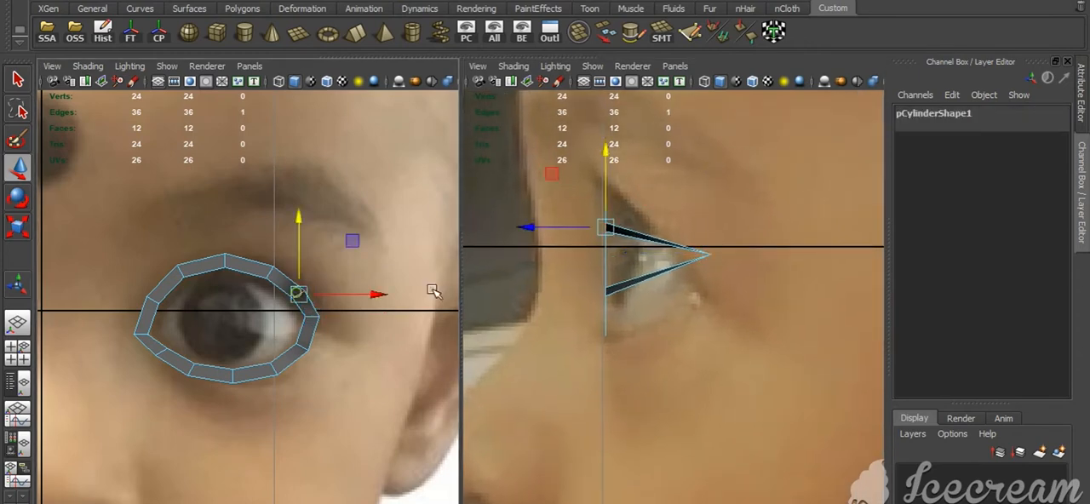
{"action": "left_click_drag", "start_coordinate": [528, 228], "coordinate": [611, 239]}
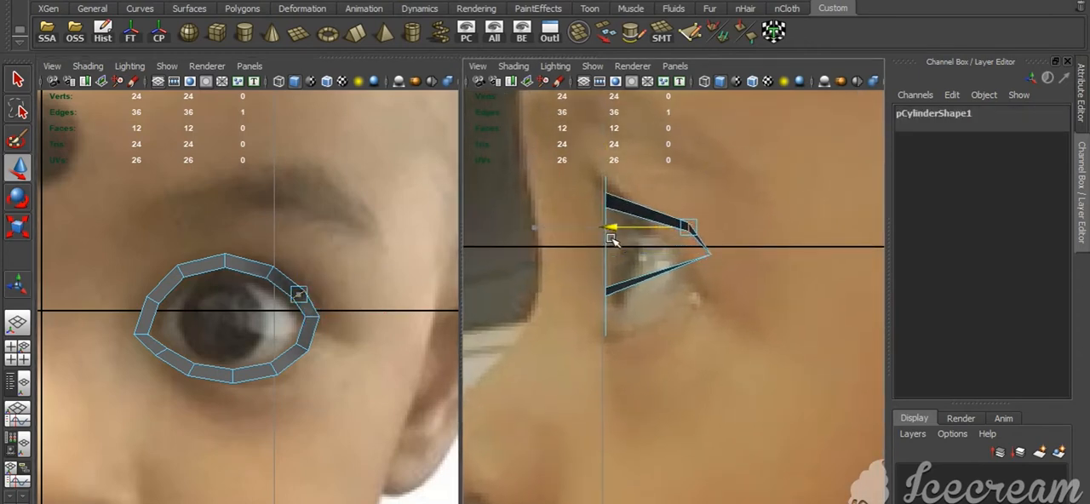
{"action": "left_click", "coordinate": [270, 273]}
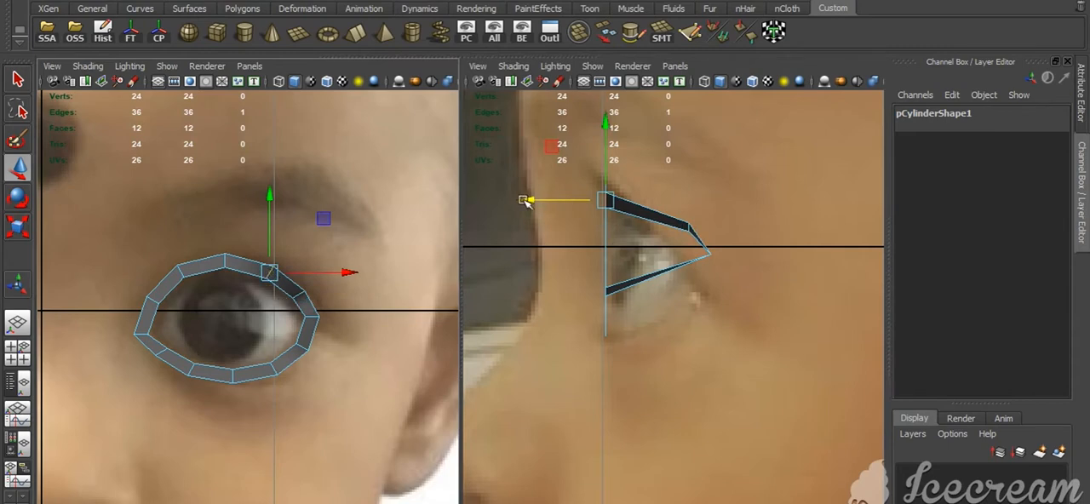
{"action": "left_click_drag", "start_coordinate": [527, 201], "coordinate": [576, 211]}
{"action": "left_click", "coordinate": [225, 260]}
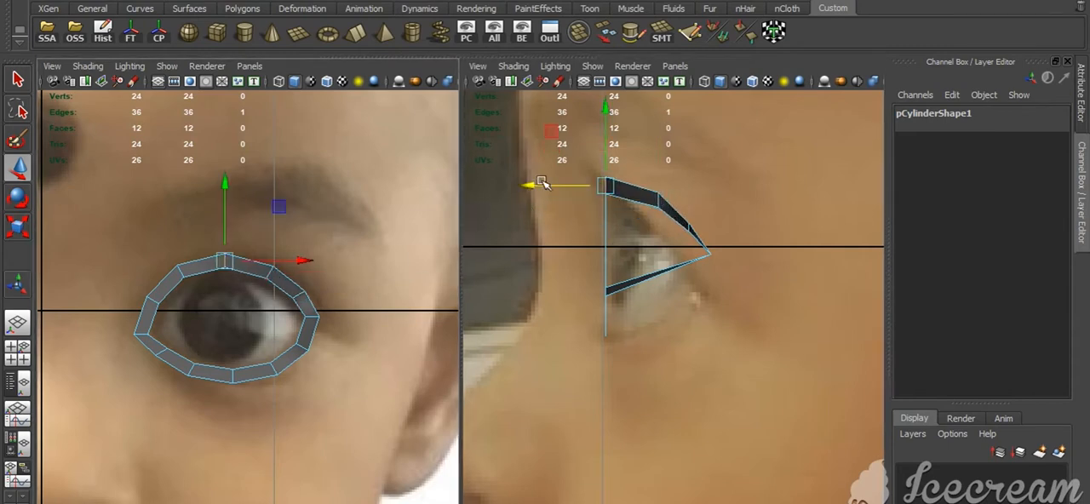
{"action": "left_click_drag", "start_coordinate": [542, 183], "coordinate": [549, 192]}
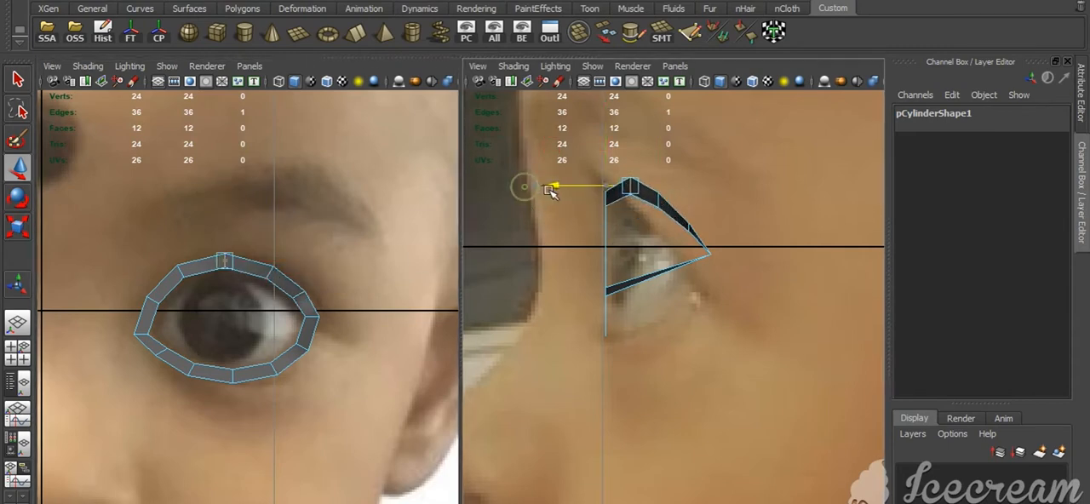
Move the two upper-eyelid edges nearest the inner corner back in the side view to curve the eyelid
{"action": "left_click", "coordinate": [182, 273]}
{"action": "left_click_drag", "start_coordinate": [529, 201], "coordinate": [542, 202]}
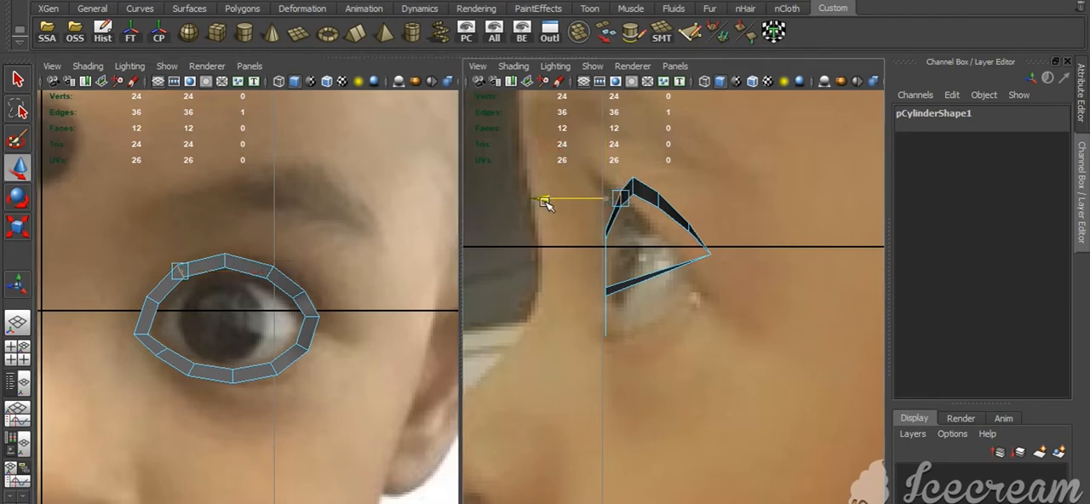
{"action": "left_click", "coordinate": [155, 301]}
{"action": "left_click_drag", "start_coordinate": [525, 239], "coordinate": [558, 239]}
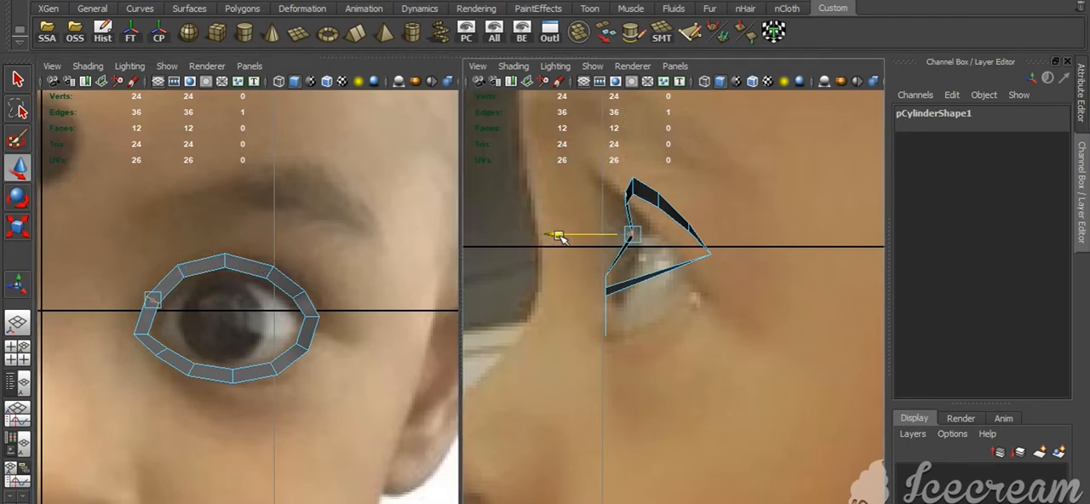
Move the ring's inner-corner edge and the two adjoining lower-eyelid edges back in the side view
{"action": "left_click", "coordinate": [140, 332]}
{"action": "left_click_drag", "start_coordinate": [529, 279], "coordinate": [545, 326]}
{"action": "left_click", "coordinate": [167, 356]}
{"action": "left_click", "coordinate": [189, 369]}
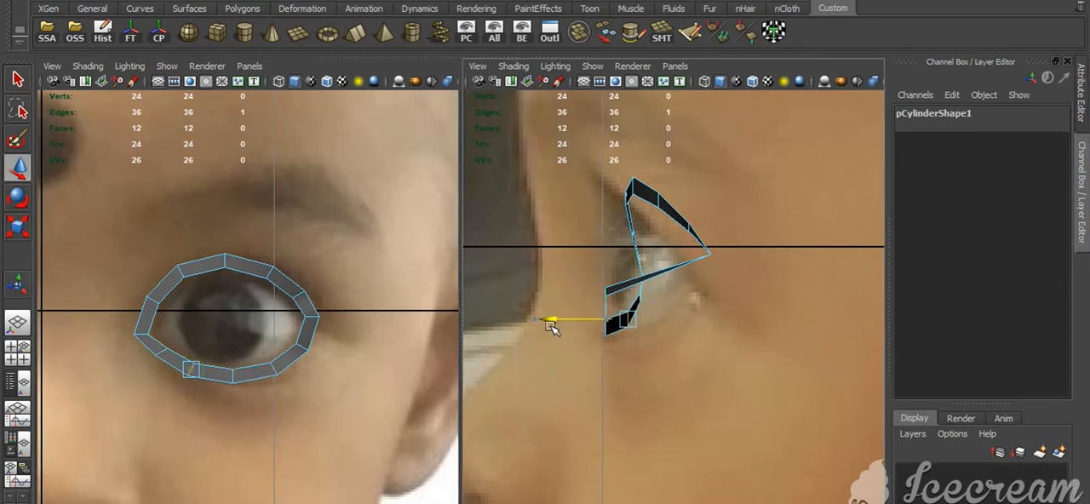
Move the bottom-centre edge and the two lower-eyelid edges toward the outer corner back in the side view to complete the curve
{"action": "left_click", "coordinate": [233, 378]}
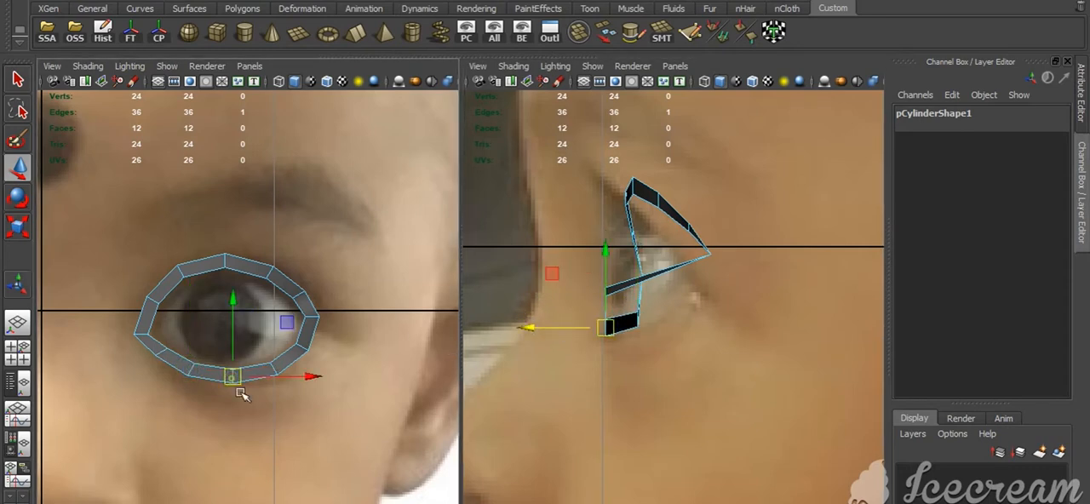
{"action": "left_click_drag", "start_coordinate": [531, 329], "coordinate": [562, 333]}
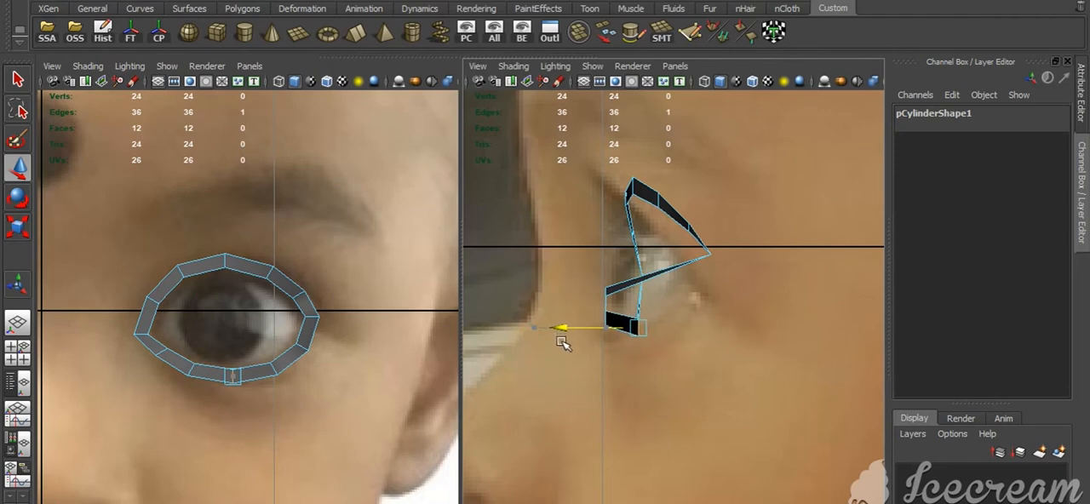
{"action": "left_click", "coordinate": [270, 368]}
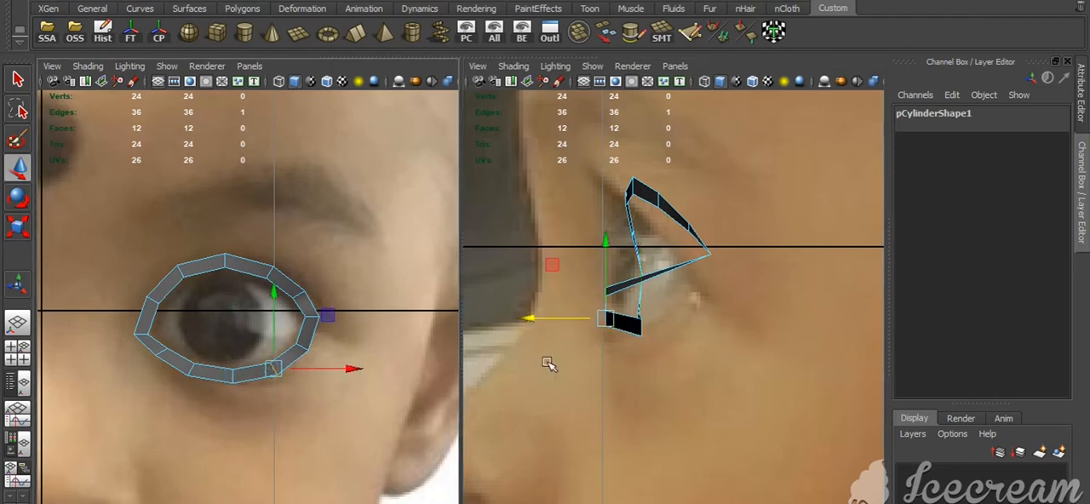
{"action": "left_click_drag", "start_coordinate": [528, 323], "coordinate": [586, 333]}
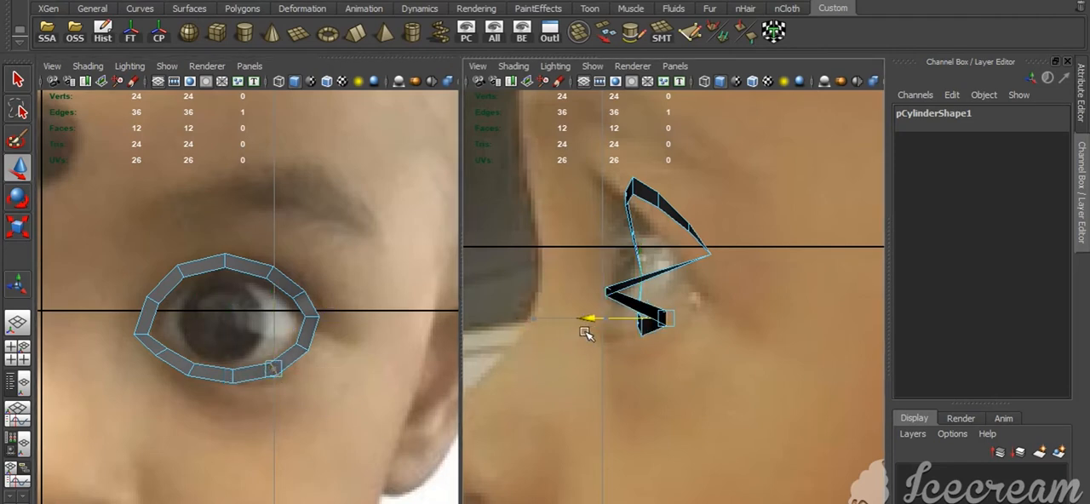
{"action": "left_click", "coordinate": [300, 347]}
{"action": "left_click_drag", "start_coordinate": [527, 294], "coordinate": [614, 298]}
Create a polygon sphere over the eye ring in the top view with 16 axis and 16 height subdivisions
{"action": "key", "text": "space"}
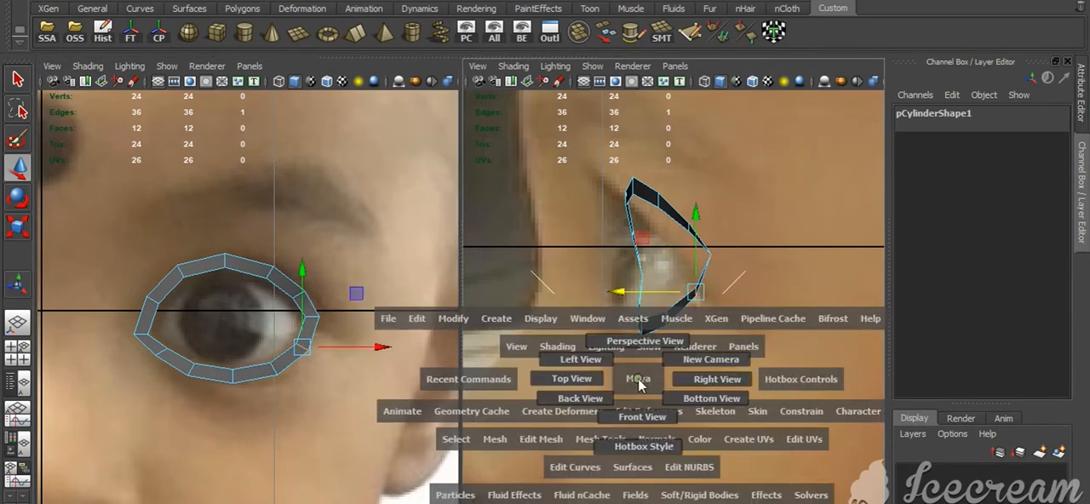
{"action": "left_click_drag", "start_coordinate": [639, 380], "coordinate": [580, 380]}
{"action": "right_click_drag", "start_coordinate": [591, 380], "coordinate": [774, 441], "text": "alt"}
{"action": "middle_click_drag", "start_coordinate": [775, 441], "coordinate": [630, 332], "text": "alt"}
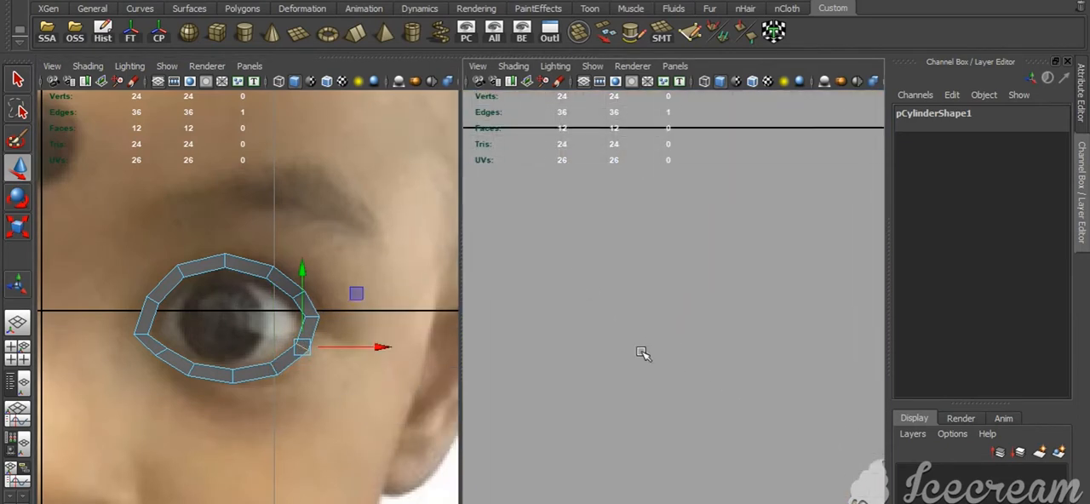
{"action": "key", "text": "f"}
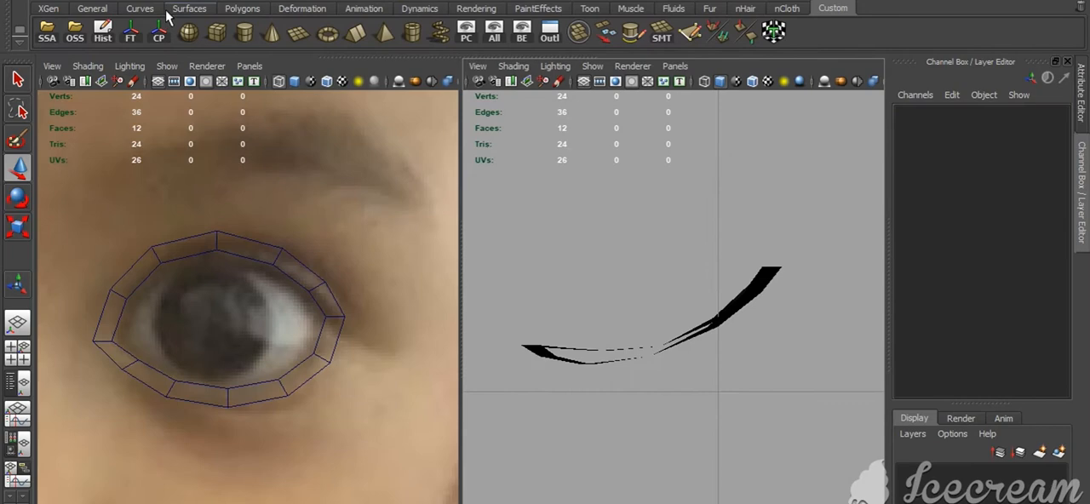
{"action": "left_click", "coordinate": [188, 32]}
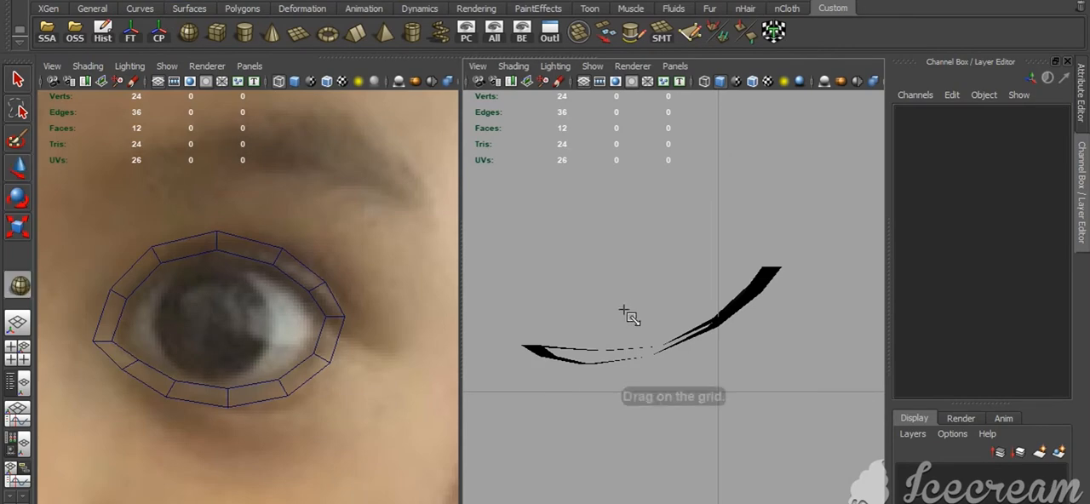
{"action": "left_click_drag", "start_coordinate": [607, 246], "coordinate": [781, 344]}
{"action": "left_click", "coordinate": [958, 292]}
{"action": "left_click_drag", "start_coordinate": [1033, 320], "coordinate": [1038, 330]}
{"action": "type", "text": "16"}
{"action": "key", "text": "Return"}
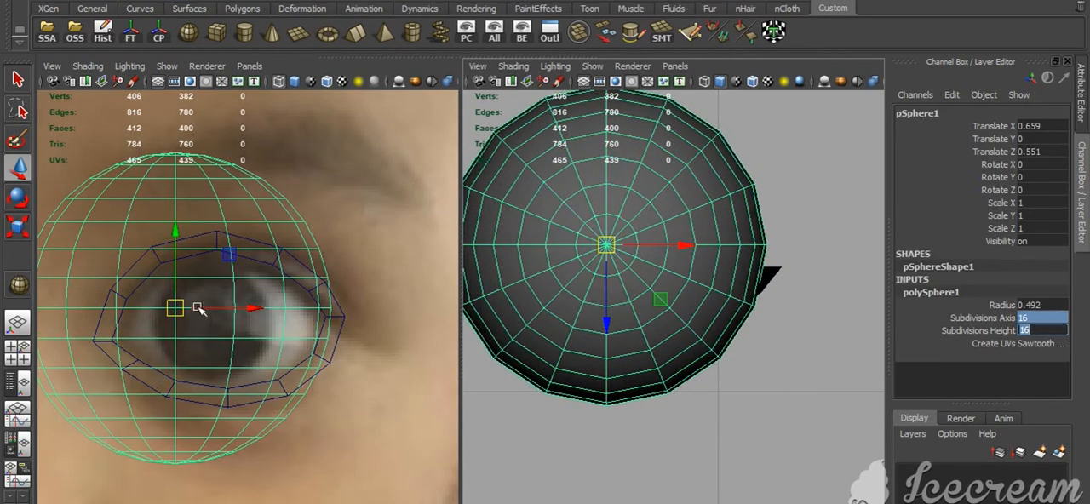
Rotate the sphere 90 degrees about X so its pole faces the front
{"action": "key", "text": "e"}
{"action": "left_click_drag", "start_coordinate": [178, 309], "coordinate": [178, 293]}
{"action": "left_click", "coordinate": [1028, 166]}
{"action": "type", "text": "90"}
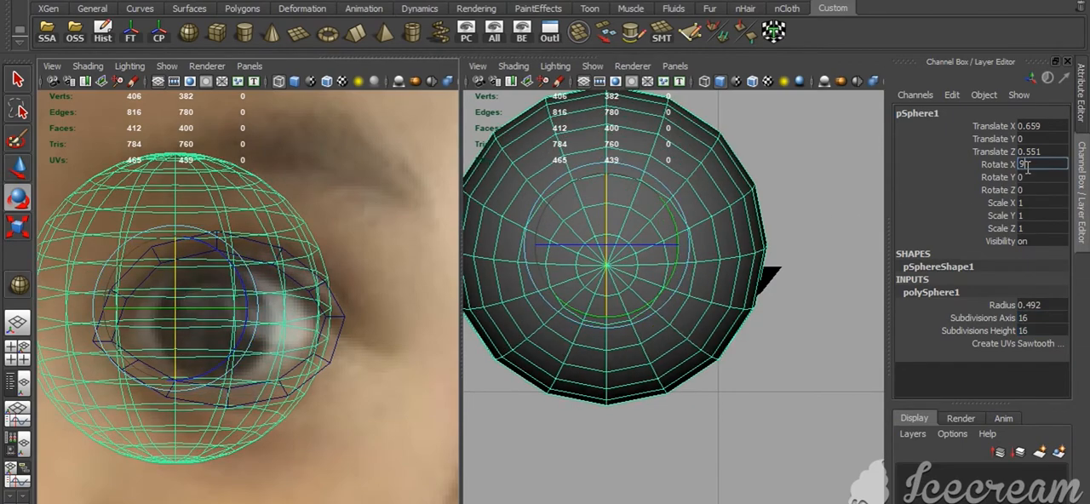
{"action": "key", "text": "Return"}
Scale the sphere uniformly to about 1.078 and place it behind the ring at about X 0.772, Y -0.036, Z 0.367
{"action": "key", "text": "r"}
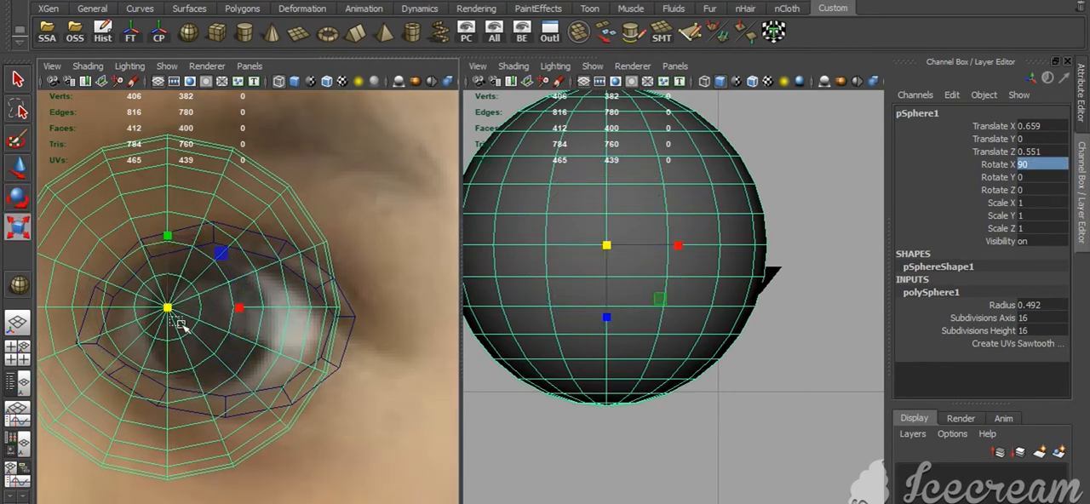
{"action": "left_click_drag", "start_coordinate": [170, 311], "coordinate": [279, 319]}
{"action": "key", "text": "w"}
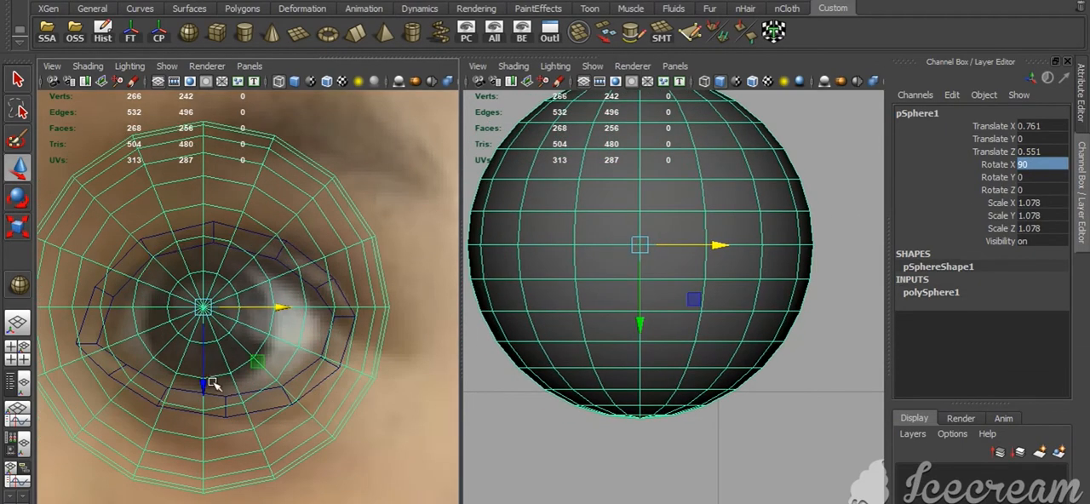
{"action": "left_click_drag", "start_coordinate": [204, 382], "coordinate": [205, 395]}
{"action": "left_click_drag", "start_coordinate": [286, 319], "coordinate": [290, 321]}
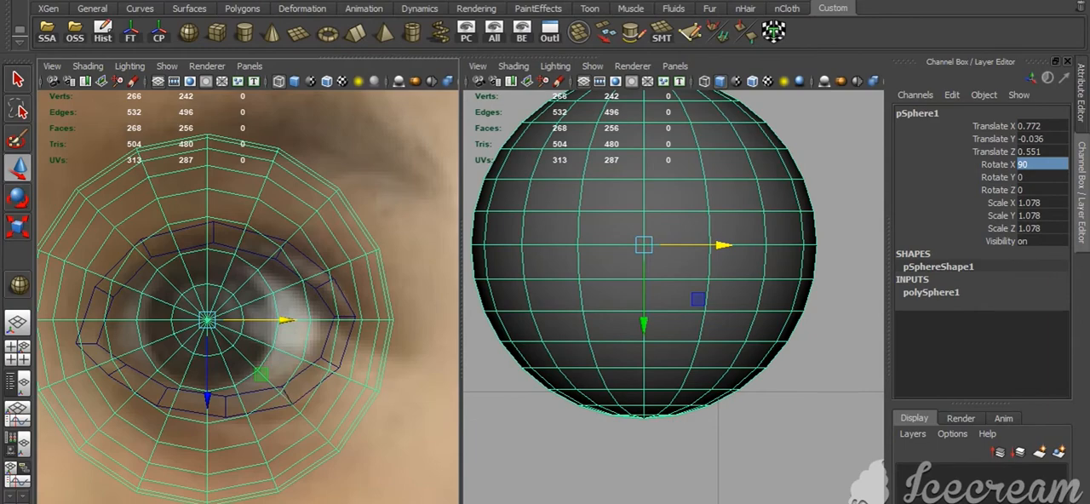
{"action": "left_click_drag", "start_coordinate": [644, 325], "coordinate": [632, 265]}
Scale the ring's twelve outer border edges outward in the perspective view, with extra vertical stretch, to widen the eyelid around the eyeball
{"action": "key", "text": "space"}
{"action": "left_click_drag", "start_coordinate": [652, 357], "coordinate": [648, 202]}
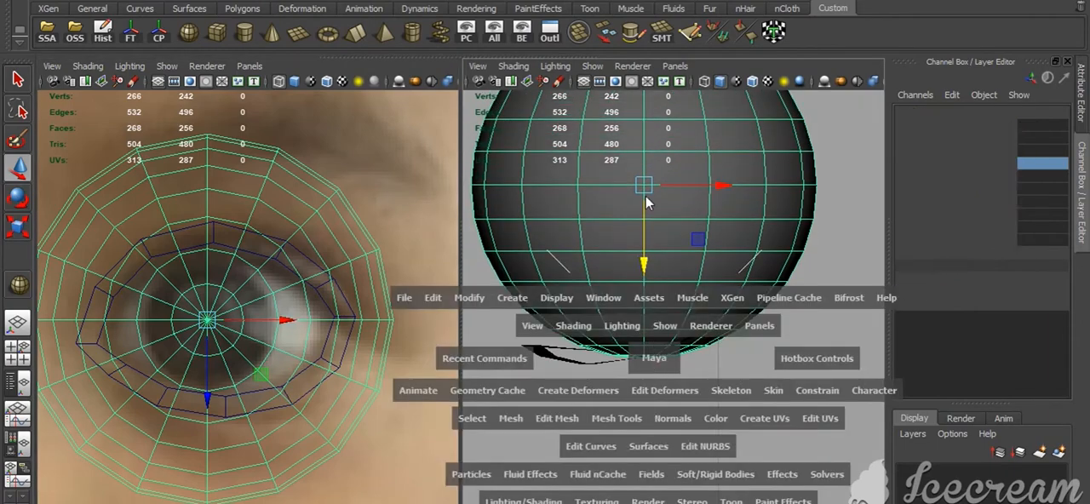
{"action": "middle_click_drag", "start_coordinate": [652, 264], "coordinate": [660, 354], "text": "alt"}
{"action": "left_click_drag", "start_coordinate": [660, 353], "coordinate": [594, 268], "text": "alt"}
{"action": "left_click", "coordinate": [596, 266]}
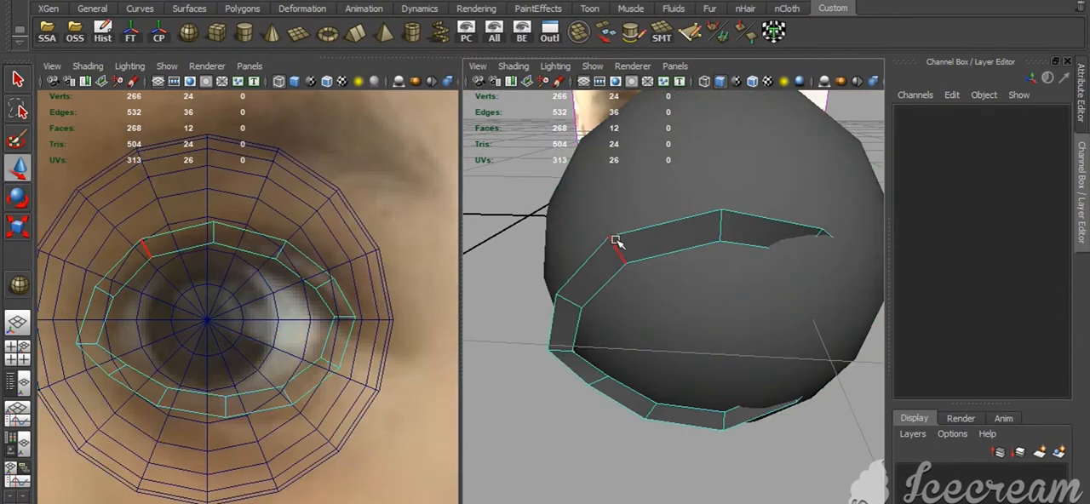
{"action": "left_click_drag", "start_coordinate": [715, 356], "coordinate": [717, 316]}
{"action": "key", "text": "r"}
{"action": "left_click_drag", "start_coordinate": [559, 288], "coordinate": [606, 298]}
{"action": "scroll", "coordinate": [664, 323], "scroll_direction": "down", "scroll_amount": 4}
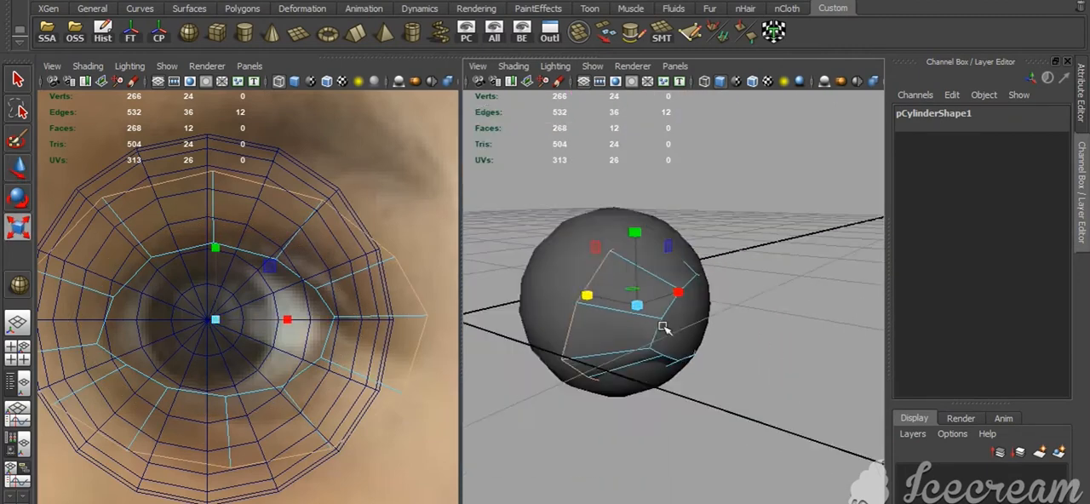
{"action": "left_click_drag", "start_coordinate": [664, 327], "coordinate": [645, 321], "text": "alt"}
{"action": "left_click_drag", "start_coordinate": [633, 232], "coordinate": [632, 214]}
{"action": "scroll", "coordinate": [660, 341], "scroll_direction": "up", "scroll_amount": 5}
{"action": "left_click_drag", "start_coordinate": [668, 411], "coordinate": [747, 368], "text": "alt"}
{"action": "middle_click_drag", "start_coordinate": [746, 368], "coordinate": [606, 376], "text": "alt"}
{"action": "key", "text": "F8"}
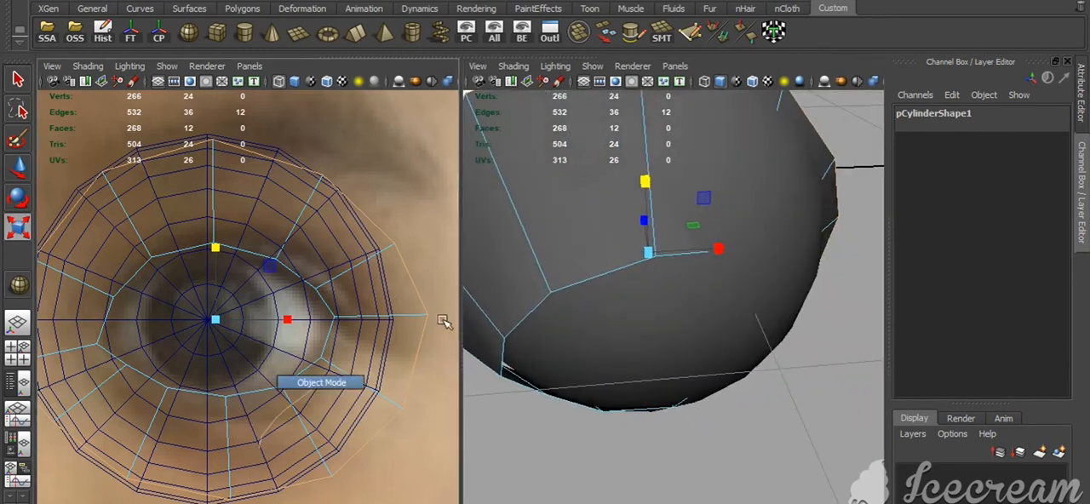
{"action": "left_click", "coordinate": [602, 344]}
{"action": "key", "text": "ctrl+h"}
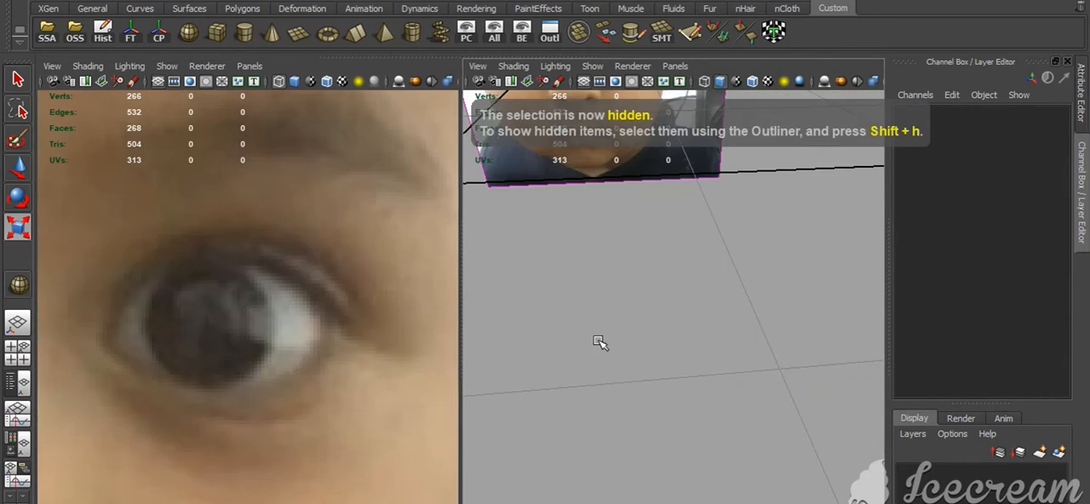
{"action": "key", "text": "ctrl+z"}
Select the five inner-border vertices around the ring's outer corner and move them forward out of the eyeball
{"action": "left_click", "coordinate": [262, 366]}
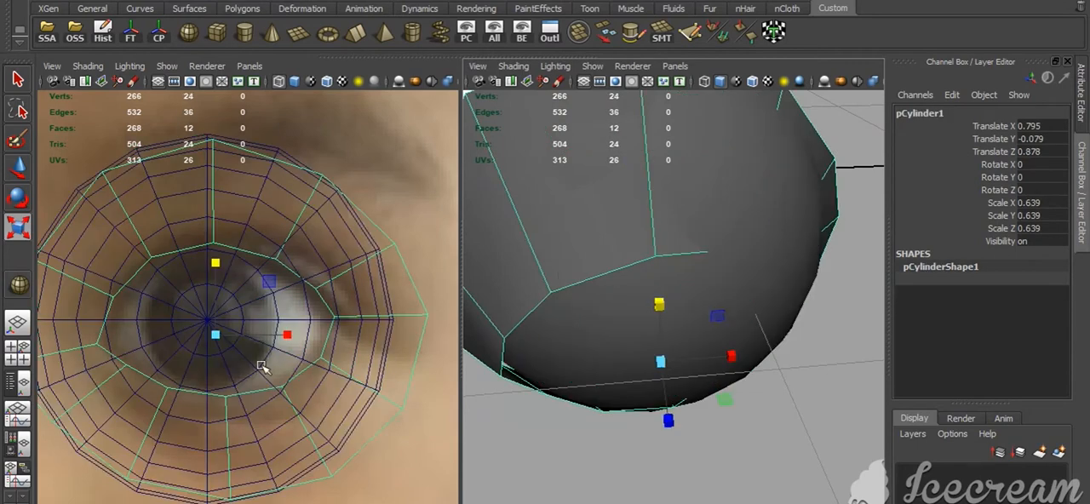
{"action": "right_click_drag", "start_coordinate": [562, 267], "coordinate": [433, 288]}
{"action": "left_click_drag", "start_coordinate": [242, 250], "coordinate": [366, 415]}
{"action": "key", "text": "w"}
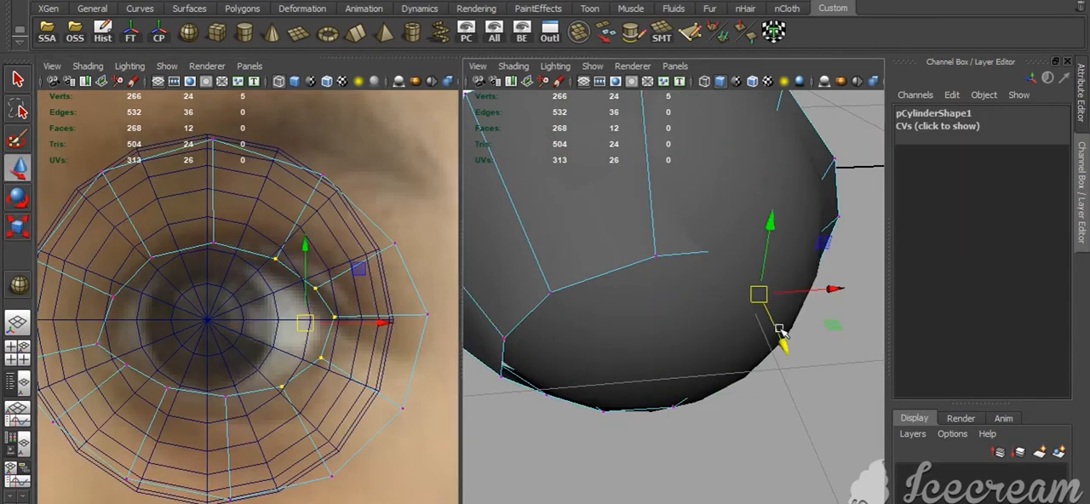
{"action": "left_click_drag", "start_coordinate": [781, 333], "coordinate": [729, 353]}
{"action": "key", "text": "ctrl+z"}
{"action": "left_click_drag", "start_coordinate": [727, 334], "coordinate": [725, 348]}
{"action": "left_click_drag", "start_coordinate": [725, 348], "coordinate": [667, 271], "text": "alt"}
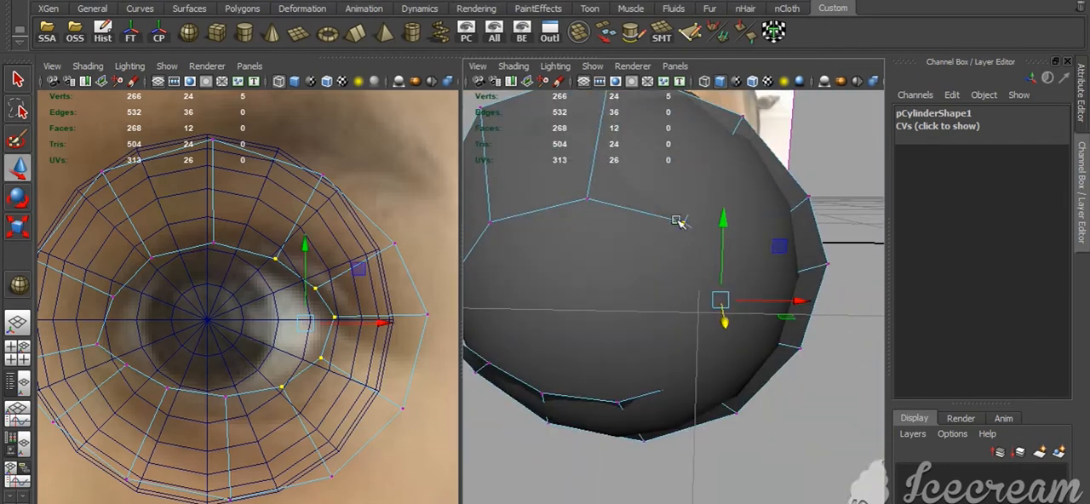
Reduce the selection to the three inner-border vertices nearest the outer corner and move them farther forward
{"action": "left_click", "coordinate": [683, 222], "text": "shift"}
{"action": "left_click_drag", "start_coordinate": [725, 348], "coordinate": [730, 348]}
{"action": "left_click", "coordinate": [690, 391], "text": "shift"}
{"action": "left_click_drag", "start_coordinate": [692, 406], "coordinate": [718, 401], "text": "alt"}
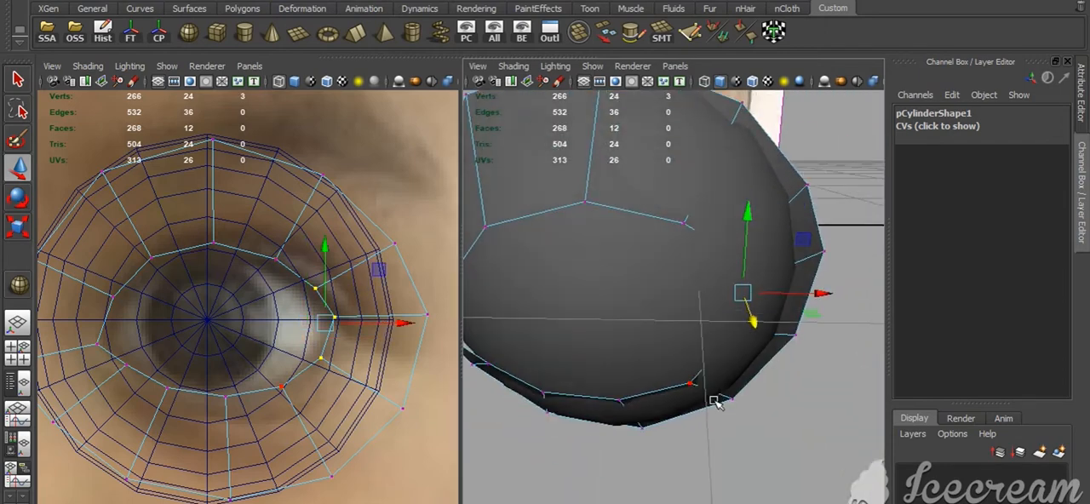
{"action": "left_click_drag", "start_coordinate": [754, 321], "coordinate": [653, 236]}
{"action": "left_click", "coordinate": [740, 348], "text": "shift"}
Adjust the depth of the upper-eyelid vertex near the inner corner and pull the opening's inner-corner vertex forward
{"action": "left_click", "coordinate": [735, 258], "text": "shift"}
{"action": "left_click", "coordinate": [645, 252]}
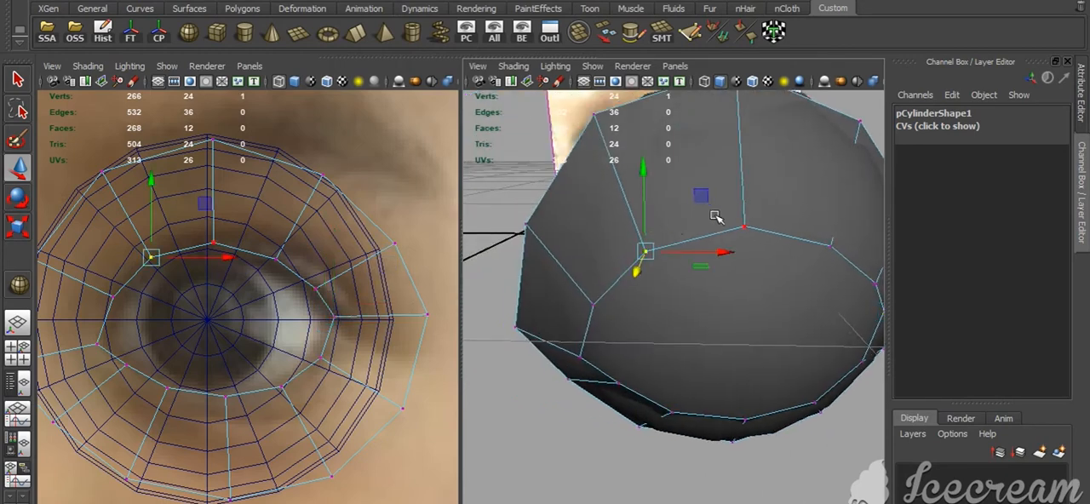
{"action": "left_click", "coordinate": [662, 413], "text": "shift"}
{"action": "left_click", "coordinate": [661, 412], "text": "shift"}
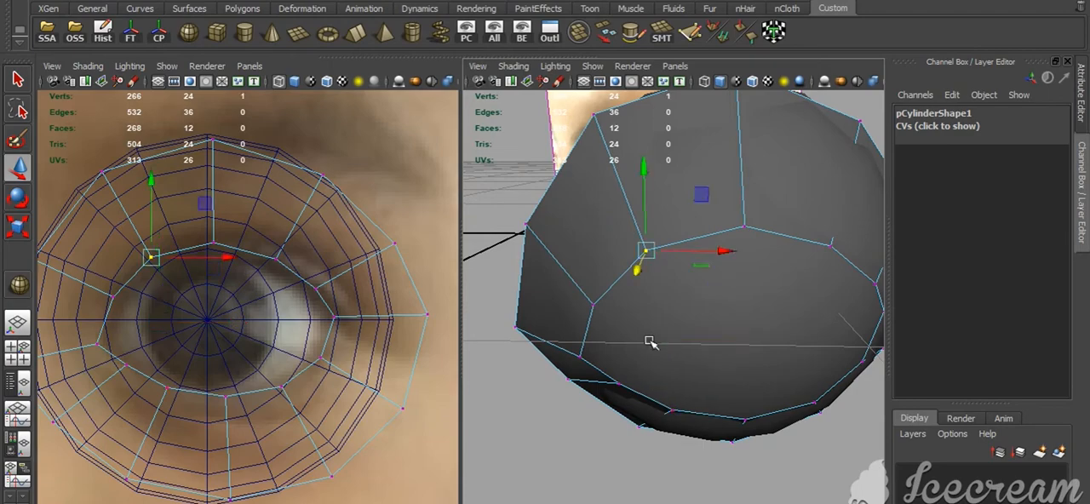
{"action": "left_click_drag", "start_coordinate": [623, 254], "coordinate": [638, 394], "text": "alt"}
{"action": "left_click", "coordinate": [684, 397]}
{"action": "key", "text": "ctrl+z"}
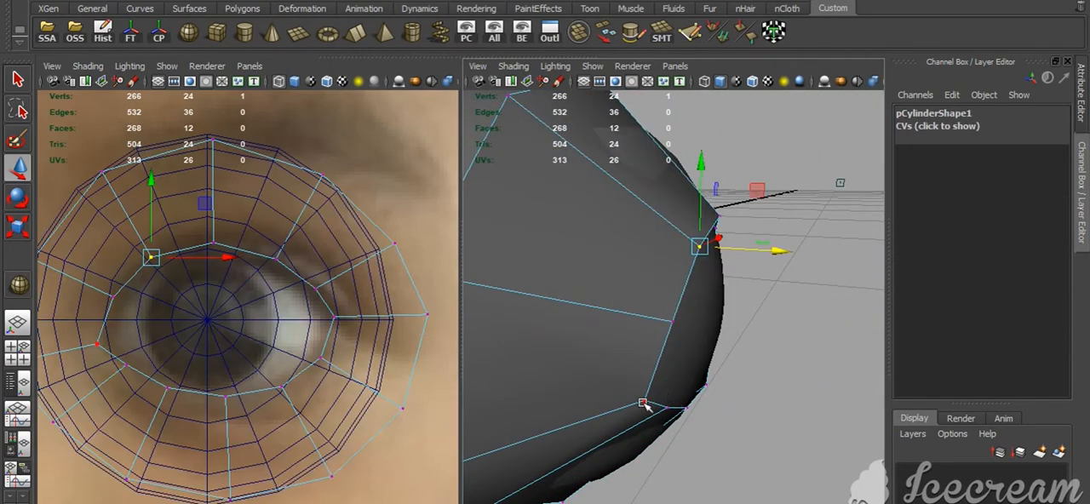
{"action": "left_click", "coordinate": [644, 400]}
{"action": "left_click_drag", "start_coordinate": [723, 414], "coordinate": [746, 417]}
{"action": "left_click_drag", "start_coordinate": [746, 417], "coordinate": [656, 417], "text": "alt"}
{"action": "left_click", "coordinate": [657, 373]}
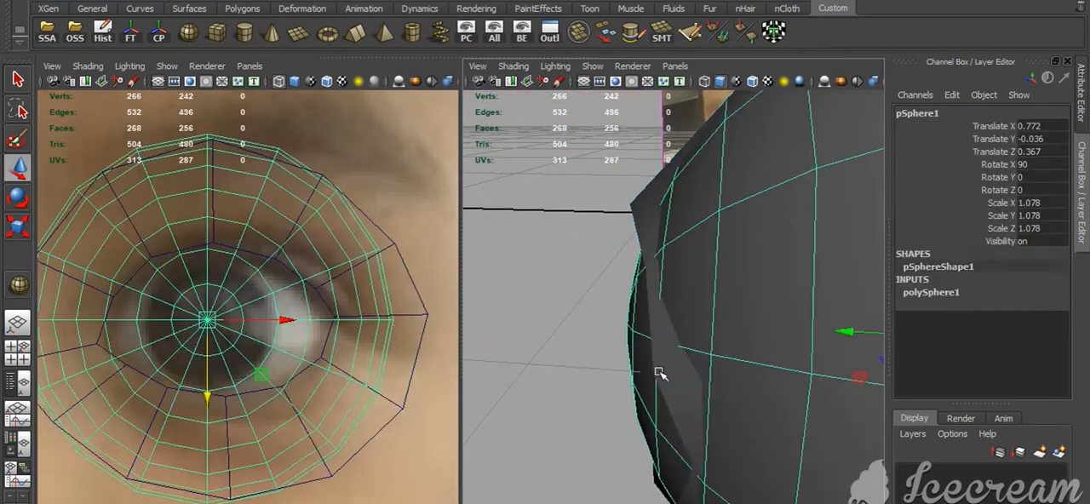
{"action": "key", "text": "ctrl+z"}
{"action": "left_click", "coordinate": [653, 374]}
{"action": "left_click_drag", "start_coordinate": [591, 370], "coordinate": [637, 271], "text": "alt"}
Move the lower-eyelid border edge just outward of the bottom centre slightly forward to fit the eyeball
{"action": "key", "text": "F10"}
{"action": "left_click", "coordinate": [598, 277]}
{"action": "key", "text": "ctrl+z"}
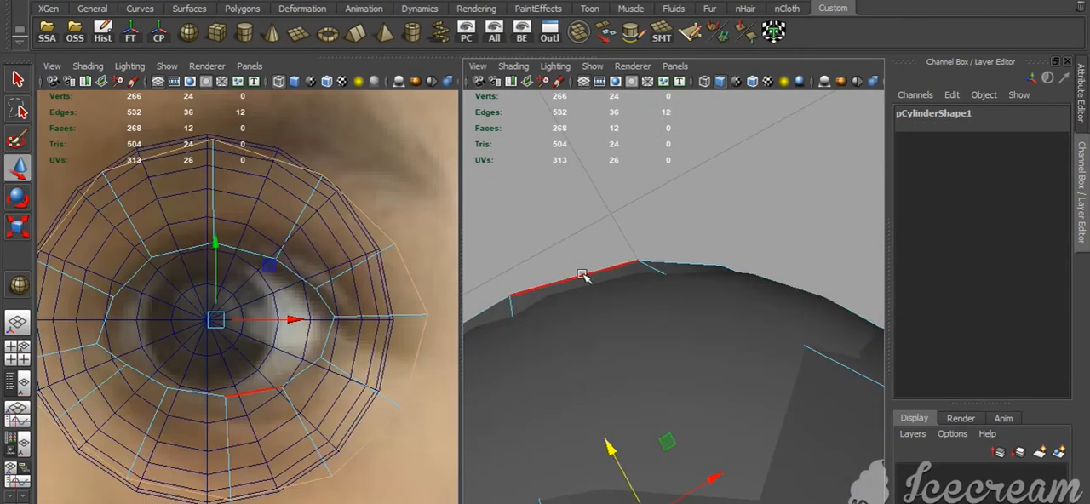
{"action": "left_click", "coordinate": [584, 277]}
{"action": "left_click_drag", "start_coordinate": [562, 236], "coordinate": [555, 234], "text": "alt"}
{"action": "left_click_drag", "start_coordinate": [542, 218], "coordinate": [633, 168]}
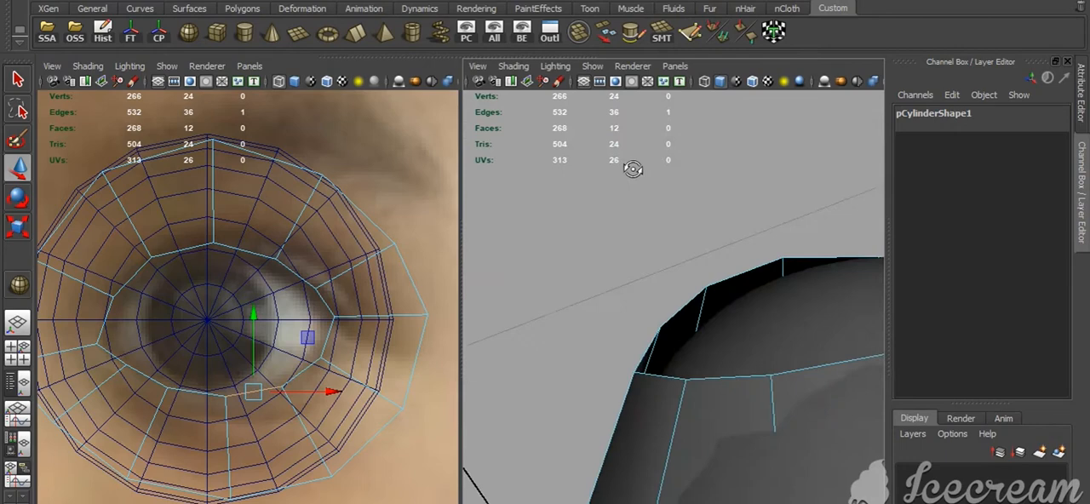
Adjust the depth of the upper-eyelid border edge just inward of the top centre to follow the eyeball
{"action": "left_click", "coordinate": [713, 284]}
{"action": "left_click_drag", "start_coordinate": [714, 288], "coordinate": [746, 382], "text": "alt"}
{"action": "left_click_drag", "start_coordinate": [713, 326], "coordinate": [717, 350], "text": "alt"}
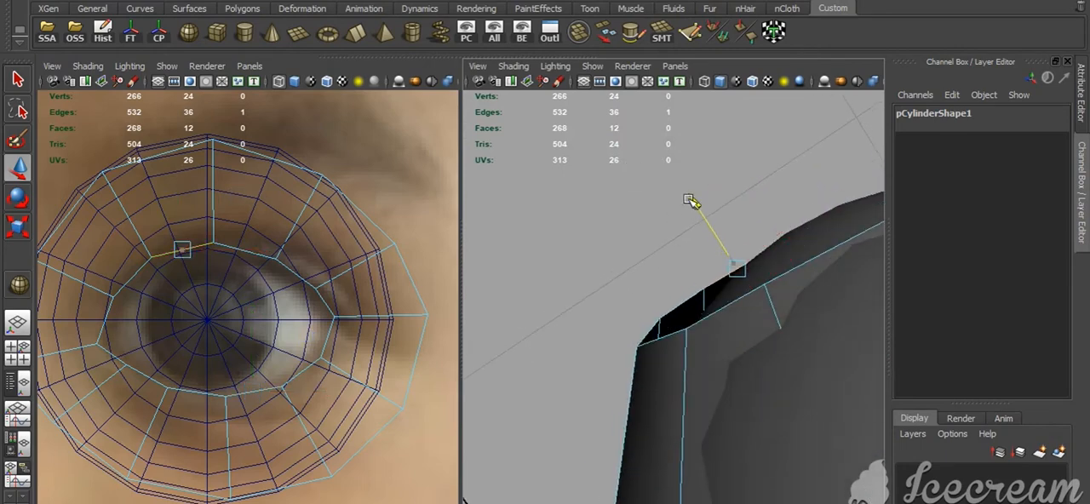
{"action": "left_click_drag", "start_coordinate": [690, 200], "coordinate": [692, 203]}
{"action": "double_click", "coordinate": [723, 278]}
{"action": "left_click_drag", "start_coordinate": [724, 283], "coordinate": [710, 363], "text": "alt"}
{"action": "left_click", "coordinate": [599, 298]}
{"action": "left_click", "coordinate": [801, 316]}
{"action": "left_click", "coordinate": [819, 332]}
{"action": "key", "text": "ctrl+z"}
{"action": "left_click", "coordinate": [824, 343]}
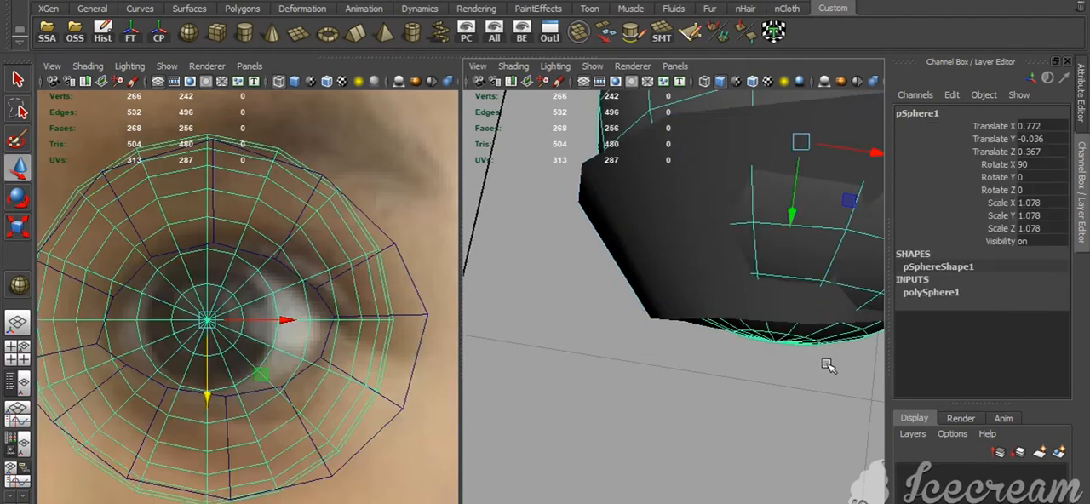
{"action": "key", "text": "ctrl+z"}
{"action": "left_click", "coordinate": [816, 322]}
{"action": "left_click", "coordinate": [804, 404]}
{"action": "key", "text": "ctrl+z"}
Move the two inner-border edges between the inner corner and the upper eyelid slightly back toward the eyeball
{"action": "left_click_drag", "start_coordinate": [805, 404], "coordinate": [644, 322]}
{"action": "right_click_drag", "start_coordinate": [643, 322], "coordinate": [647, 292]}
{"action": "left_click", "coordinate": [645, 289]}
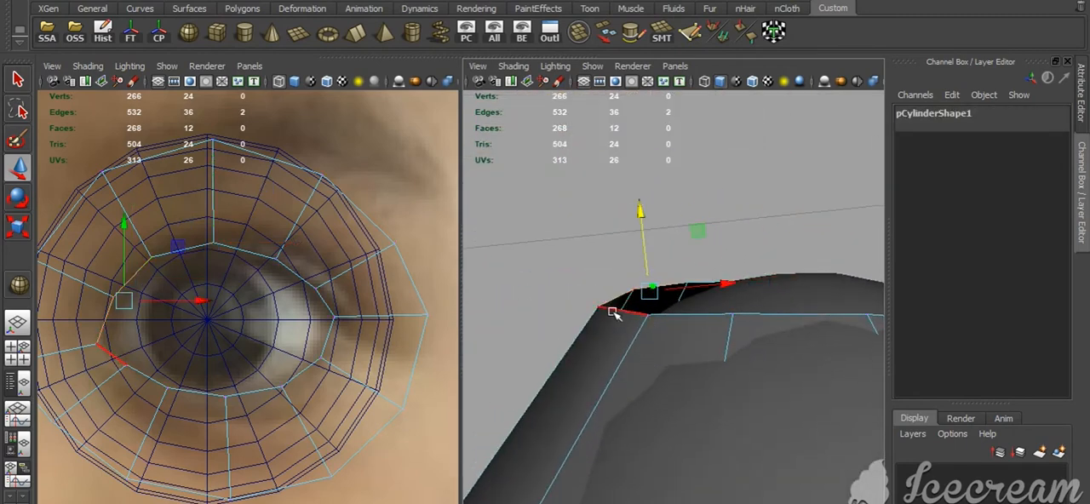
{"action": "left_click_drag", "start_coordinate": [641, 218], "coordinate": [643, 224]}
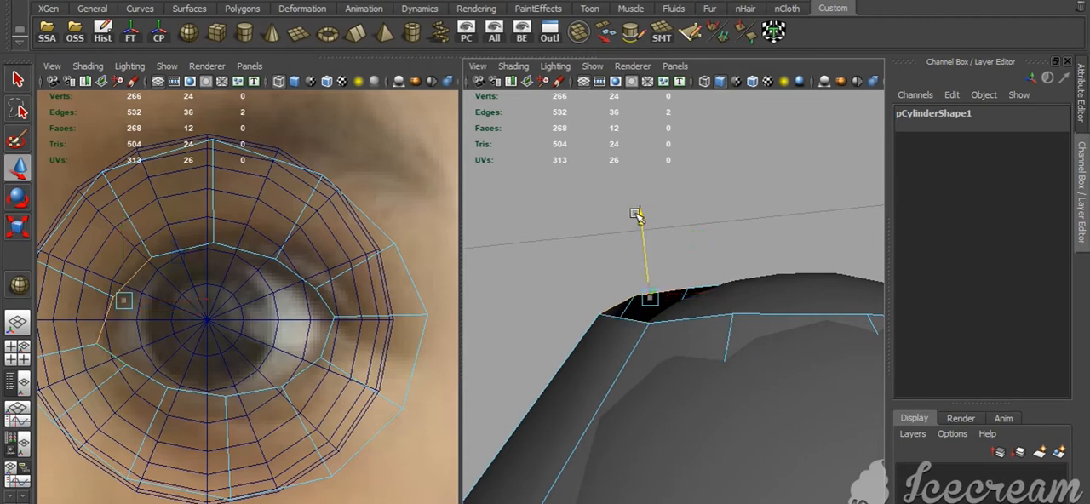
{"action": "left_click_drag", "start_coordinate": [674, 304], "coordinate": [667, 299], "text": "alt"}
{"action": "right_click_drag", "start_coordinate": [667, 299], "coordinate": [488, 253]}
Move the lower-eyelid border vertex nearest the inner corner slightly back toward the eyeball
{"action": "left_click", "coordinate": [543, 266]}
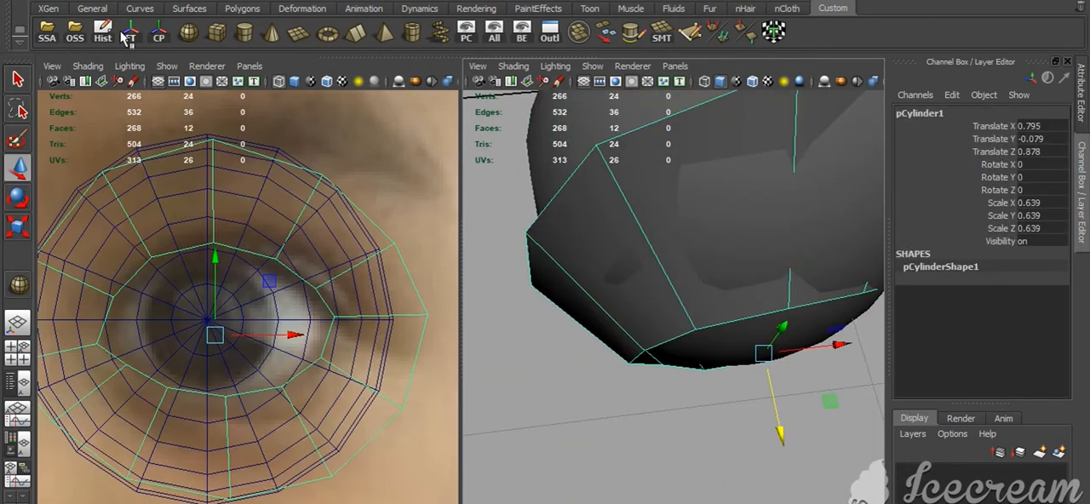
{"action": "left_click_drag", "start_coordinate": [672, 357], "coordinate": [753, 316], "text": "alt"}
{"action": "right_click_drag", "start_coordinate": [753, 316], "coordinate": [714, 317]}
{"action": "key", "text": "ctrl+z"}
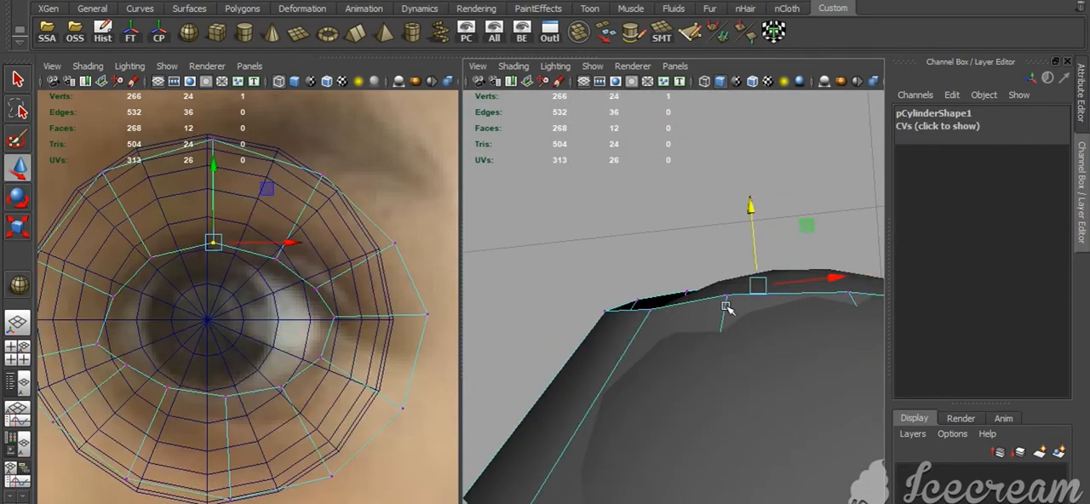
{"action": "left_click", "coordinate": [726, 298]}
{"action": "left_click_drag", "start_coordinate": [720, 215], "coordinate": [720, 219]}
{"action": "left_click_drag", "start_coordinate": [708, 320], "coordinate": [662, 366], "text": "alt"}
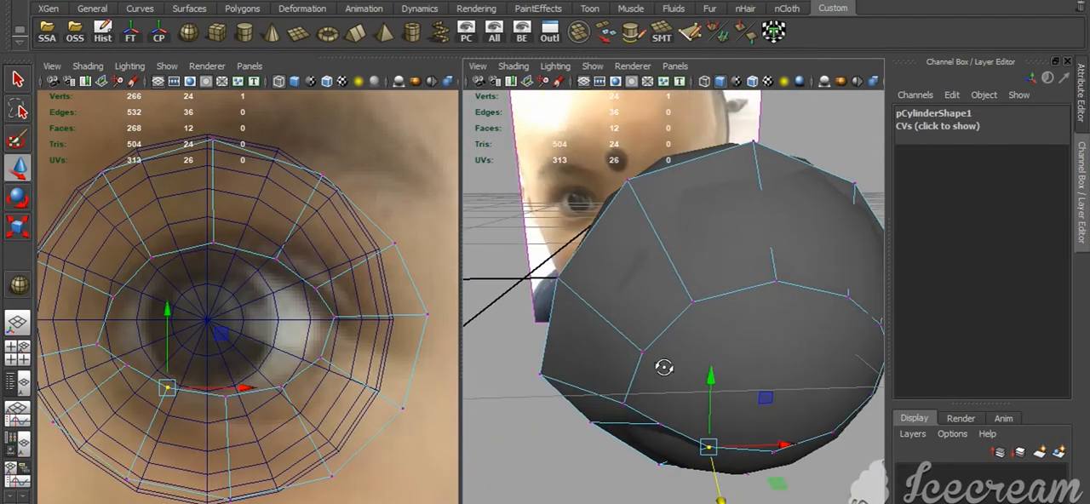
Examine the eyelid ring's fit over the eyeball from several angles in object mode
{"action": "right_click_drag", "start_coordinate": [637, 331], "coordinate": [651, 310]}
{"action": "left_click", "coordinate": [645, 315]}
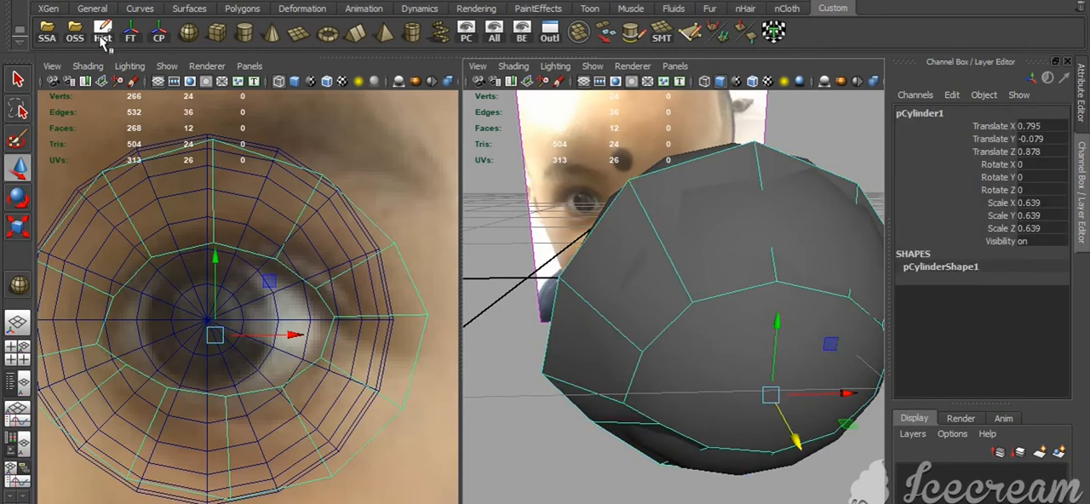
{"action": "right_click_drag", "start_coordinate": [681, 480], "coordinate": [594, 438], "text": "alt"}
{"action": "left_click_drag", "start_coordinate": [594, 437], "coordinate": [613, 406], "text": "alt"}
{"action": "key", "text": "space"}
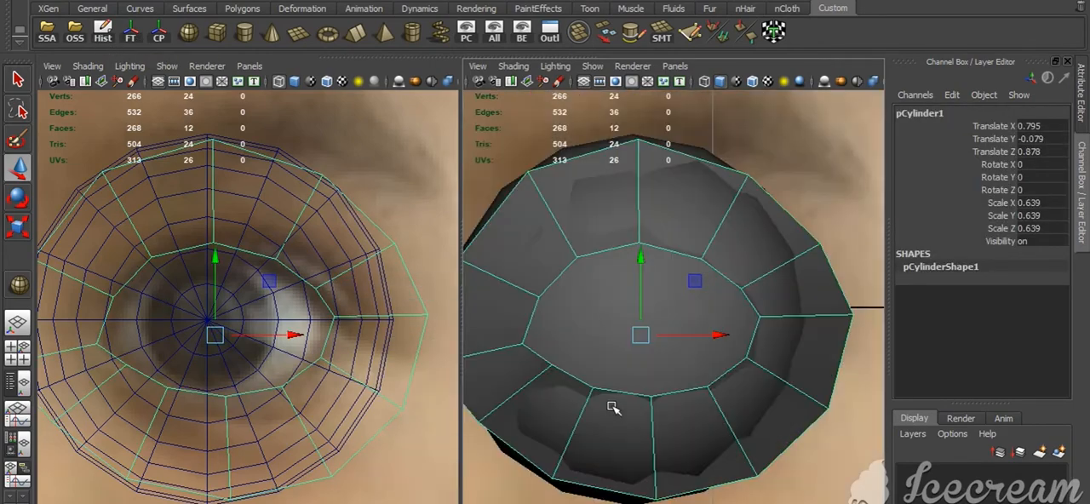
{"action": "right_click_drag", "start_coordinate": [750, 490], "coordinate": [661, 460], "text": "alt"}
{"action": "key", "text": "space"}
{"action": "left_click_drag", "start_coordinate": [661, 460], "coordinate": [786, 474]}
{"action": "key", "text": "a"}
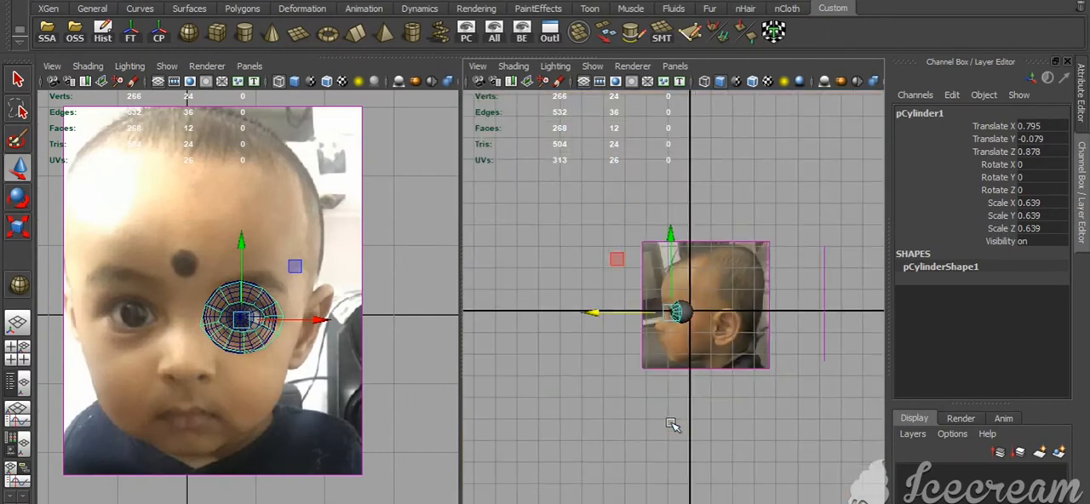
Display the side view in wireframe against the reference photo and select the eyelid ring
{"action": "left_click", "coordinate": [644, 355]}
{"action": "right_click_drag", "start_coordinate": [583, 352], "coordinate": [678, 413], "text": "alt"}
{"action": "left_click_drag", "start_coordinate": [844, 275], "coordinate": [855, 276]}
{"action": "key", "text": "4"}
{"action": "right_click_drag", "start_coordinate": [694, 305], "coordinate": [764, 350], "text": "alt"}
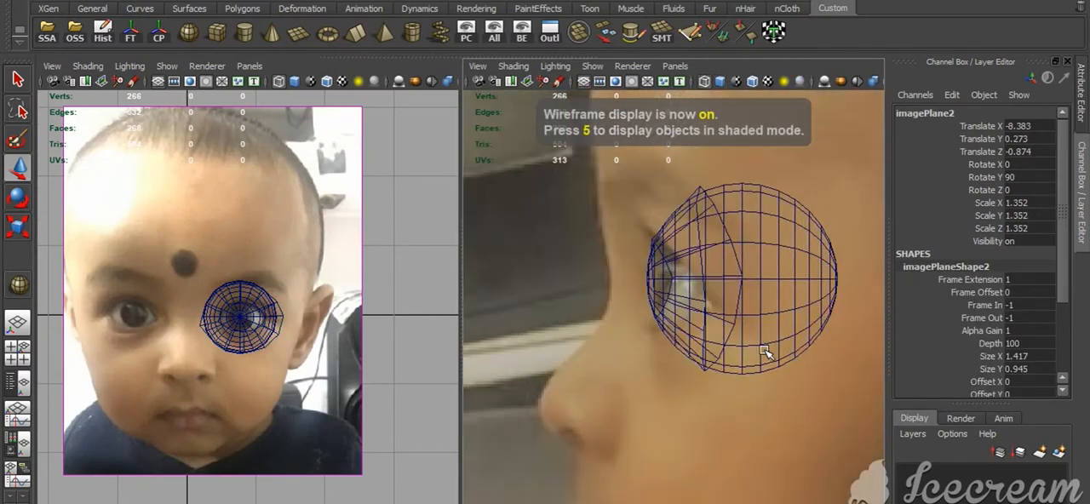
{"action": "left_click", "coordinate": [726, 238]}
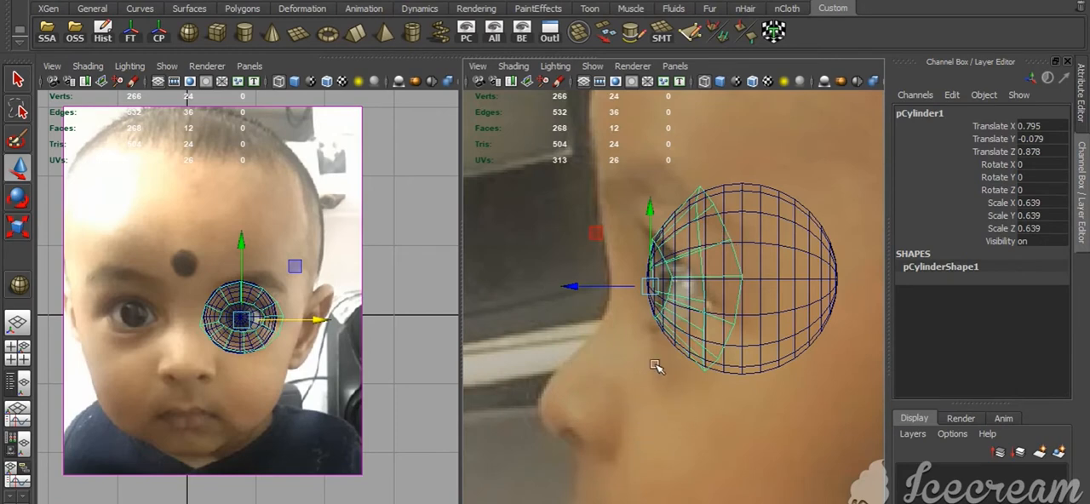
{"action": "left_click_drag", "start_coordinate": [656, 366], "coordinate": [758, 377], "text": "alt"}
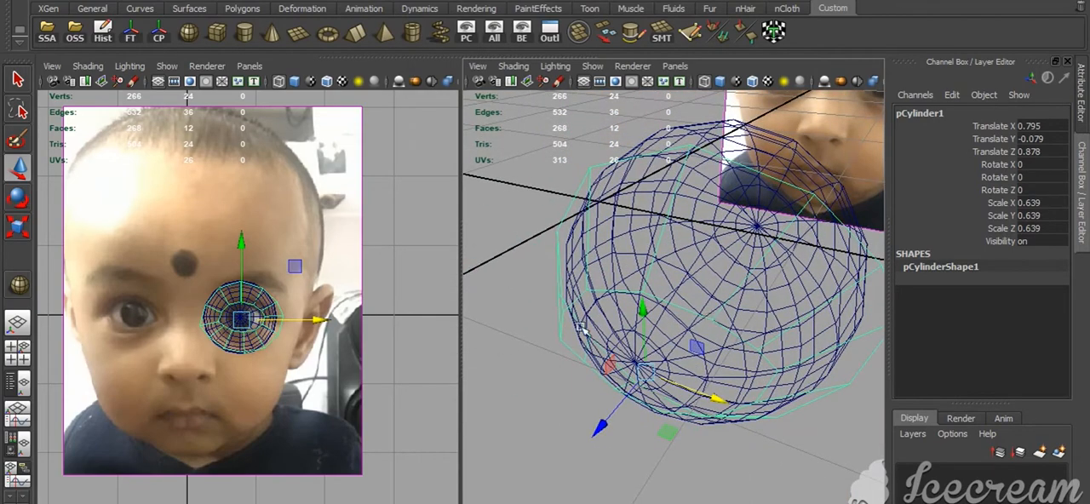
Try to move the inner border's outer-corner vertex back to match the eye corner in the side reference
{"action": "key", "text": "F9"}
{"action": "left_click", "coordinate": [614, 389]}
{"action": "left_click", "coordinate": [774, 371]}
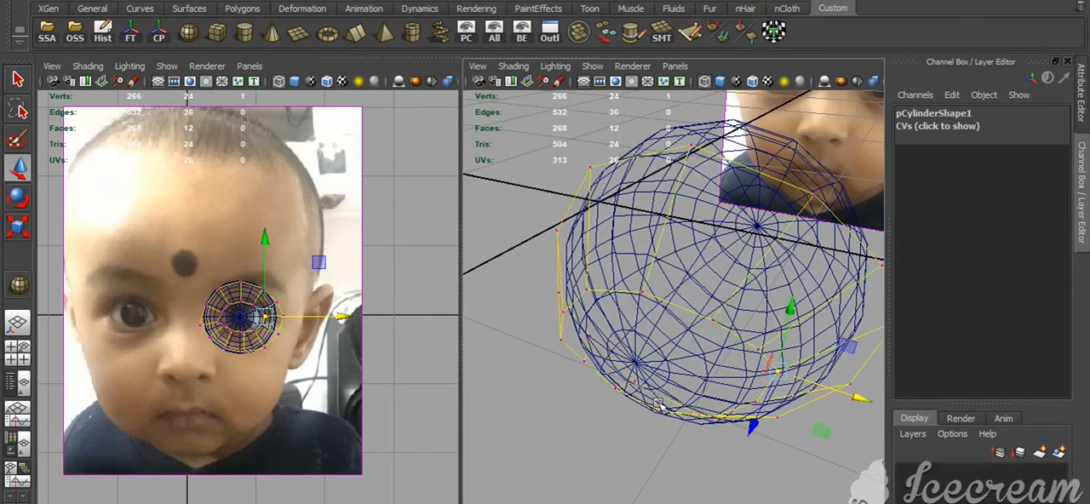
{"action": "key", "text": "b"}
{"action": "left_click_drag", "start_coordinate": [660, 404], "coordinate": [623, 354]}
{"action": "key", "text": "space"}
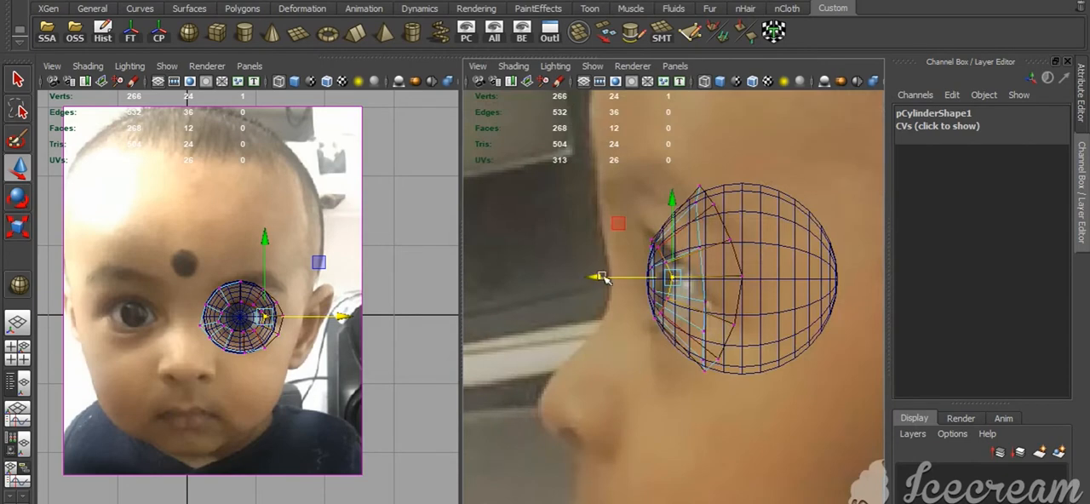
{"action": "left_click_drag", "start_coordinate": [600, 278], "coordinate": [615, 284]}
{"action": "left_click_drag", "start_coordinate": [692, 200], "coordinate": [692, 203]}
{"action": "key", "text": "ctrl+z"}
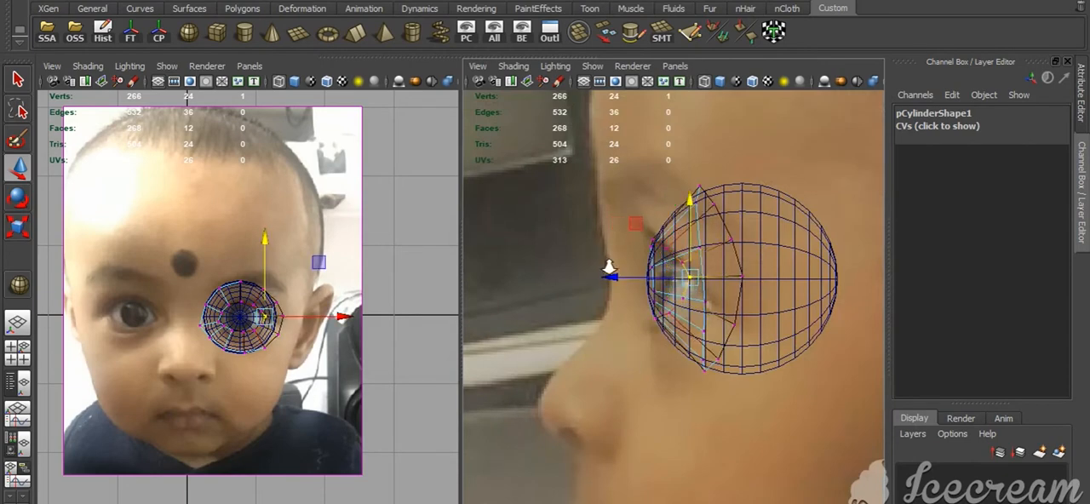
{"action": "right_click_drag", "start_coordinate": [605, 259], "coordinate": [694, 316], "text": "alt"}
{"action": "key", "text": "b"}
{"action": "left_click_drag", "start_coordinate": [644, 228], "coordinate": [651, 228]}
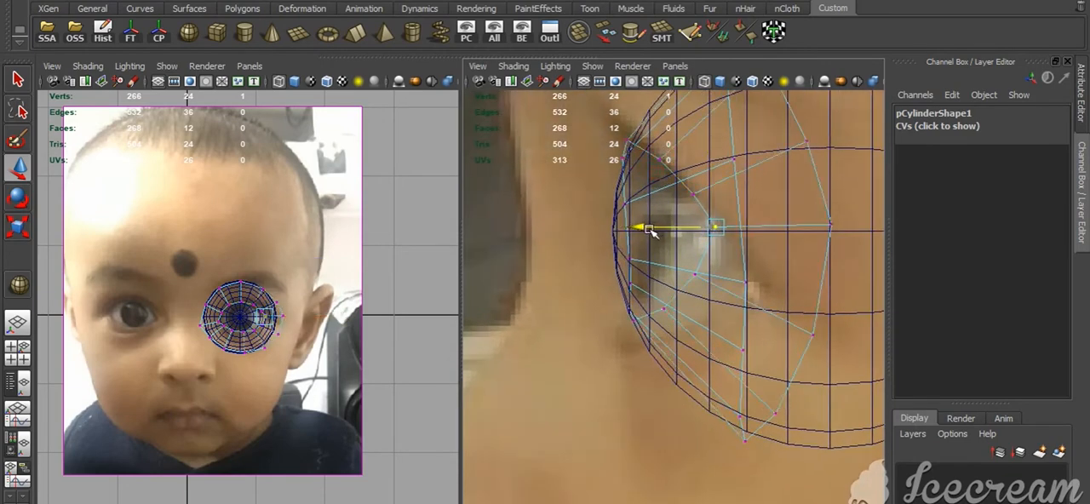
Try to move the outer-corner vertex slightly outward, and undo the recent moves of that vertex
{"action": "key", "text": "space"}
{"action": "left_click_drag", "start_coordinate": [694, 205], "coordinate": [686, 174]}
{"action": "key", "text": "6"}
{"action": "mouse_move", "coordinate": [669, 273]}
{"action": "left_mouse_down", "text": "alt"}
{"action": "mouse_move", "coordinate": [687, 307]}
{"action": "mouse_move", "coordinate": [650, 321]}
{"action": "mouse_move", "coordinate": [751, 300]}
{"action": "left_mouse_up", "text": "alt"}
{"action": "left_click", "coordinate": [801, 269]}
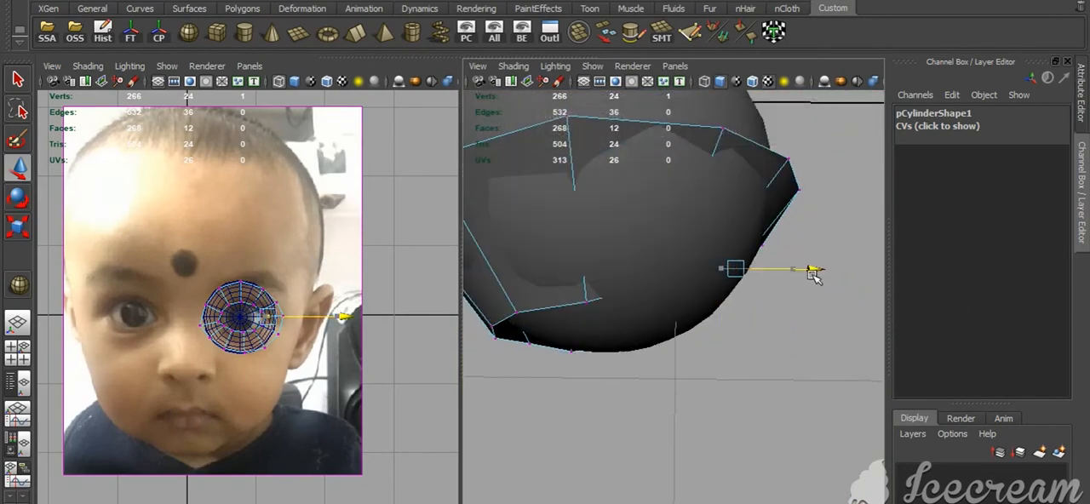
{"action": "key", "text": "f"}
{"action": "left_click_drag", "start_coordinate": [799, 273], "coordinate": [811, 271]}
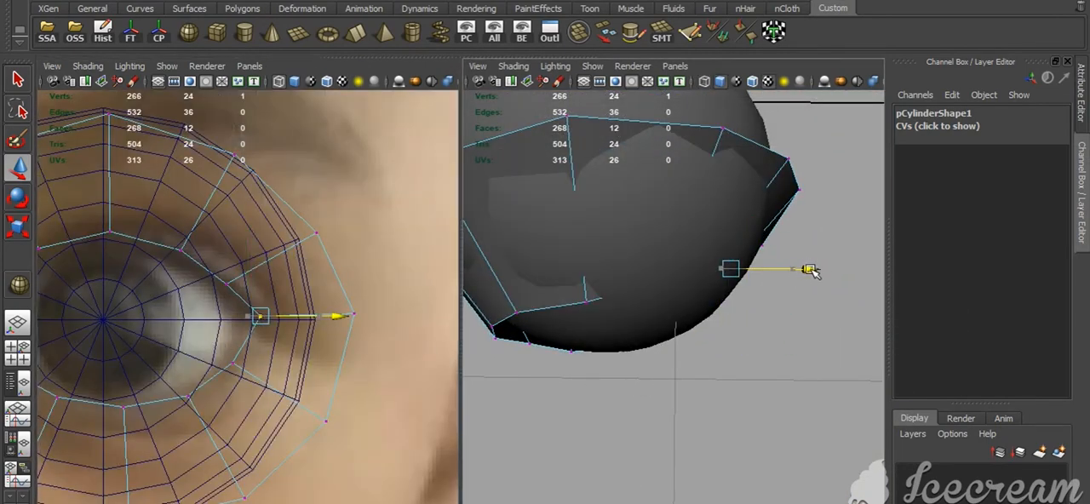
{"action": "left_click_drag", "start_coordinate": [734, 329], "coordinate": [756, 356]}
{"action": "key", "text": "ctrl+z"}
{"action": "left_click", "coordinate": [619, 340]}
{"action": "left_click_drag", "start_coordinate": [648, 265], "coordinate": [586, 389], "text": "alt"}
{"action": "key", "text": "ctrl+z"}
{"action": "key", "text": "ctrl+z"}
{"action": "key", "text": "ctrl+z"}
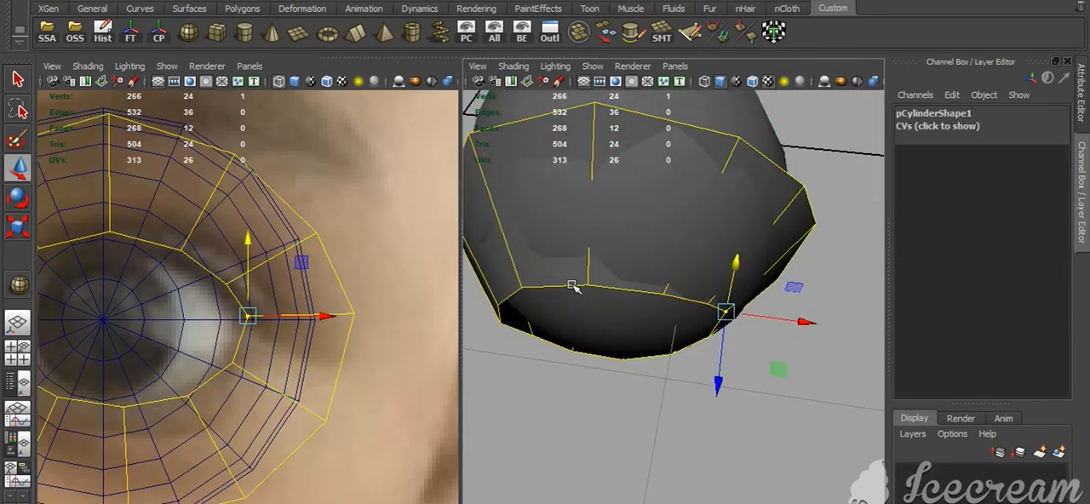
Return to object selection and delete the eyelid ring's construction history
{"action": "right_click_drag", "start_coordinate": [572, 285], "coordinate": [601, 265]}
{"action": "left_click", "coordinate": [601, 265]}
{"action": "left_click", "coordinate": [103, 33]}
{"action": "right_click_drag", "start_coordinate": [694, 366], "coordinate": [596, 337], "text": "alt"}
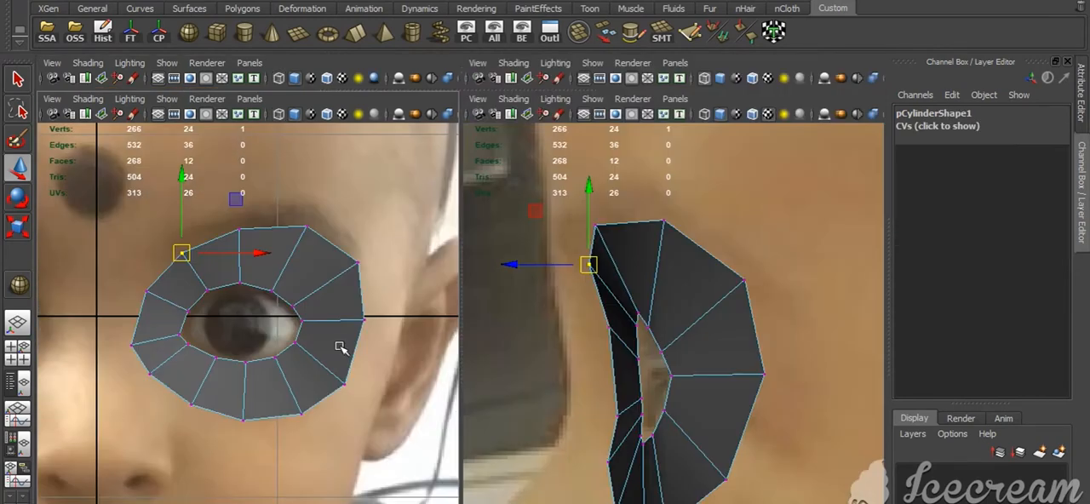
Insert an edge loop around the eyelid ring and slide it close to the eye-opening border
{"action": "right_click_drag", "start_coordinate": [316, 294], "coordinate": [440, 389]}
{"action": "left_click", "coordinate": [302, 298]}
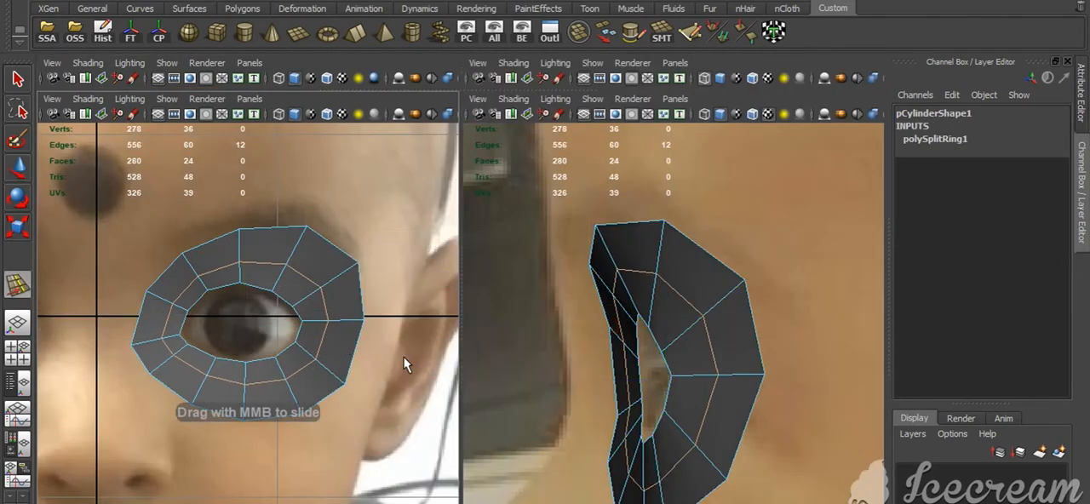
{"action": "key", "text": "4"}
{"action": "scroll", "coordinate": [336, 402], "scroll_direction": "up", "scroll_amount": 5}
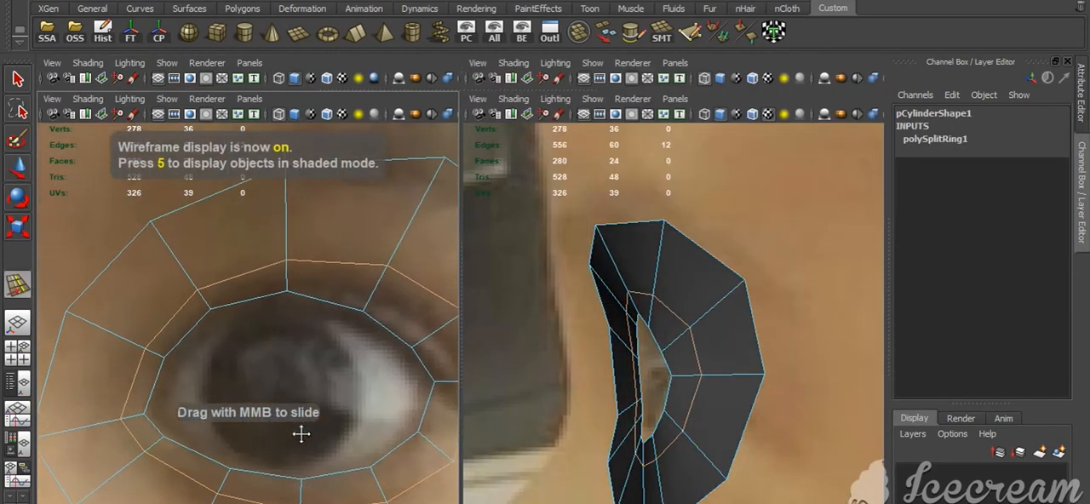
{"action": "middle_click_drag", "start_coordinate": [301, 435], "coordinate": [226, 445], "text": "alt"}
{"action": "right_click_drag", "start_coordinate": [256, 271], "coordinate": [215, 271]}
Reposition the new loop's vertices along the outer upper lid and around the outer corner to follow the lid shape
{"action": "left_click_drag", "start_coordinate": [295, 258], "coordinate": [307, 297]}
{"action": "key", "text": "w"}
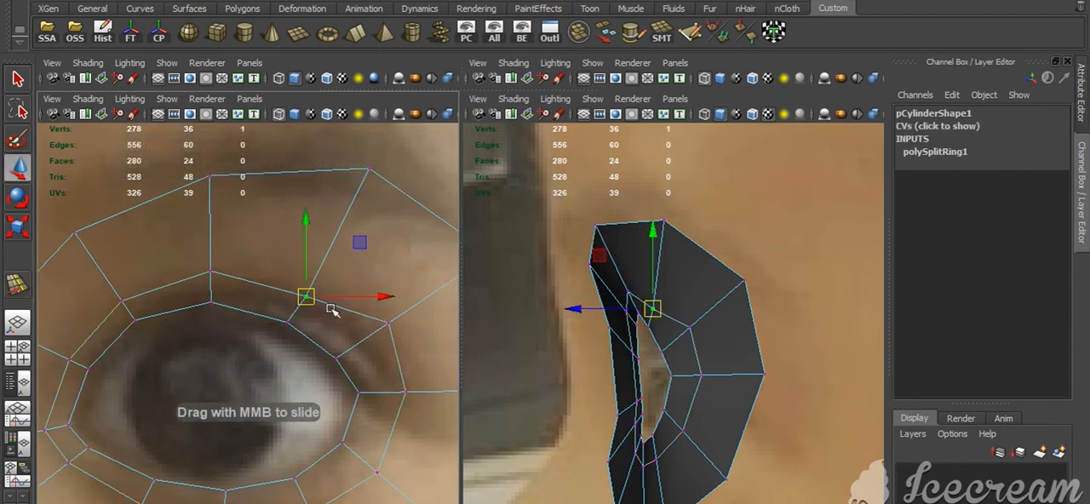
{"action": "left_click_drag", "start_coordinate": [376, 312], "coordinate": [360, 343]}
{"action": "left_click_drag", "start_coordinate": [385, 377], "coordinate": [418, 407]}
{"action": "mouse_move", "coordinate": [402, 393]}
{"action": "left_mouse_down"}
{"action": "mouse_move", "coordinate": [381, 387]}
{"action": "mouse_move", "coordinate": [393, 391]}
{"action": "left_mouse_up"}
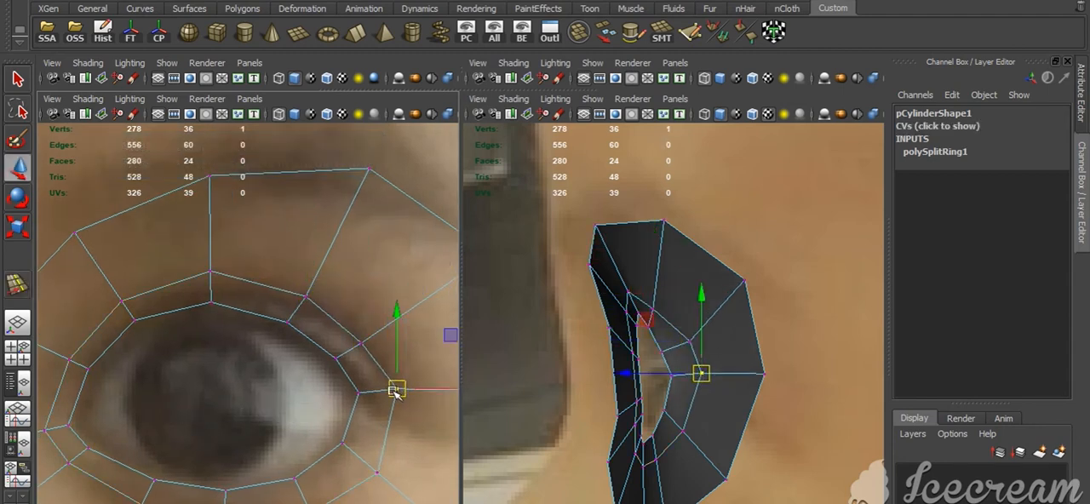
{"action": "left_click_drag", "start_coordinate": [354, 458], "coordinate": [375, 464]}
{"action": "left_click_drag", "start_coordinate": [330, 428], "coordinate": [391, 479]}
{"action": "left_click_drag", "start_coordinate": [353, 447], "coordinate": [360, 433]}
Reposition the new loop's lower-lid vertices between the outer side and the inner corner to even out the lid rim
{"action": "left_click_drag", "start_coordinate": [291, 468], "coordinate": [312, 498]}
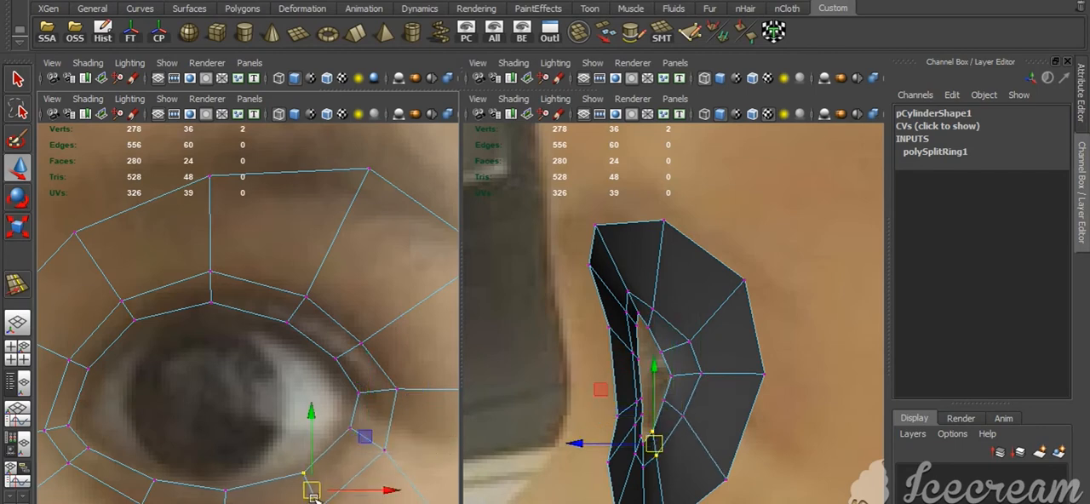
{"action": "middle_click_drag", "start_coordinate": [347, 471], "coordinate": [373, 365], "text": "alt"}
{"action": "left_click_drag", "start_coordinate": [243, 405], "coordinate": [255, 430]}
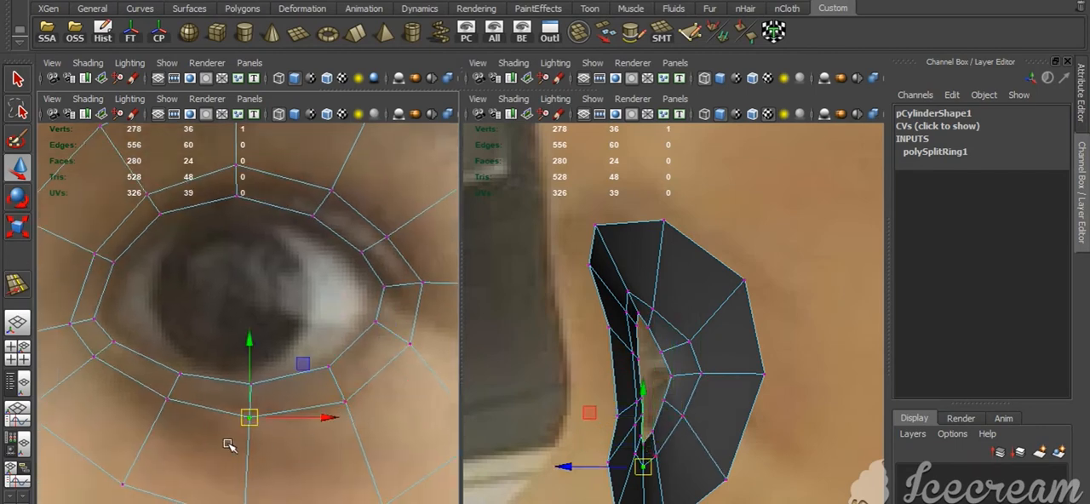
{"action": "left_click", "coordinate": [164, 400]}
{"action": "left_click_drag", "start_coordinate": [166, 400], "coordinate": [168, 407]}
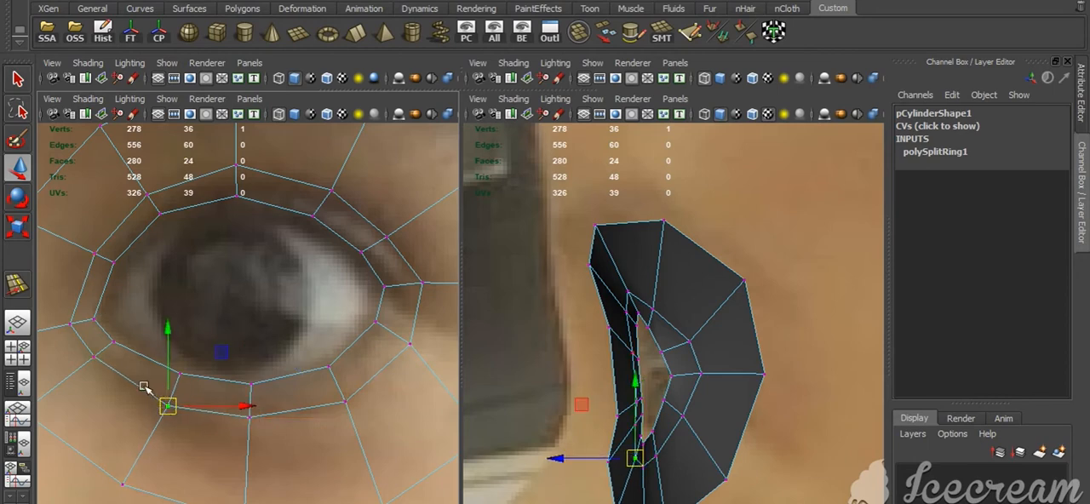
{"action": "left_click", "coordinate": [93, 366]}
{"action": "left_click_drag", "start_coordinate": [95, 358], "coordinate": [99, 365]}
{"action": "left_click", "coordinate": [249, 423]}
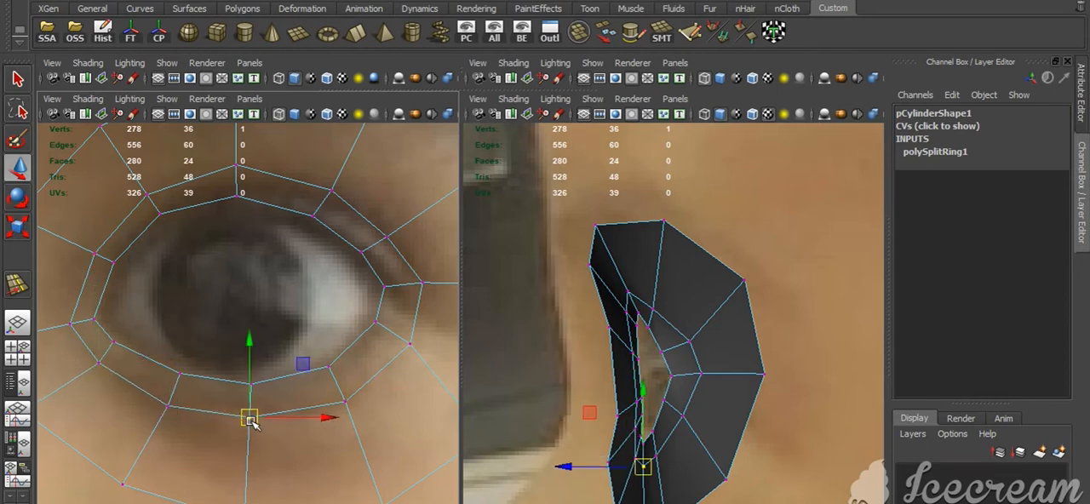
{"action": "left_click_drag", "start_coordinate": [253, 423], "coordinate": [254, 427]}
Move the rim edge loop slightly back in the side view and insert a second loop between it and the outer border
{"action": "key", "text": "4"}
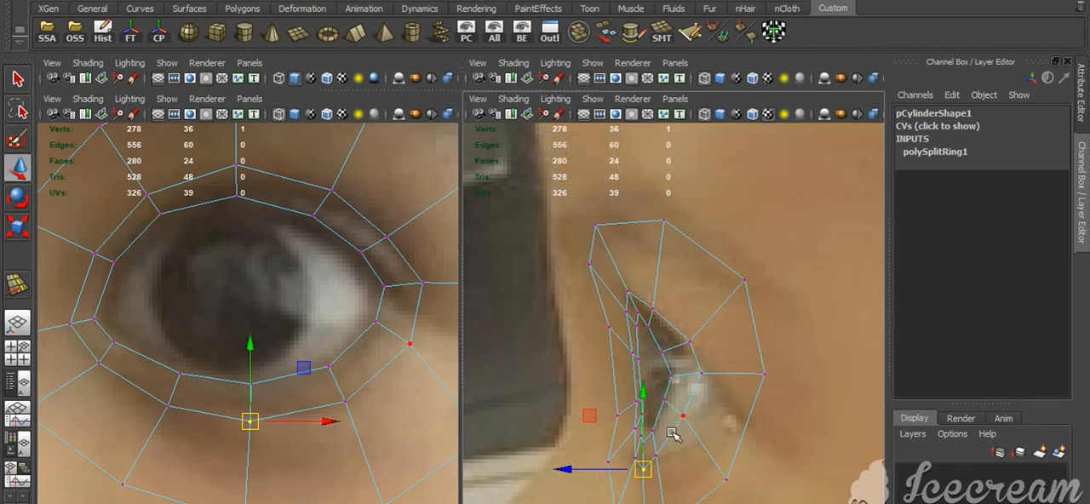
{"action": "key", "text": "F10"}
{"action": "double_click", "coordinate": [584, 377]}
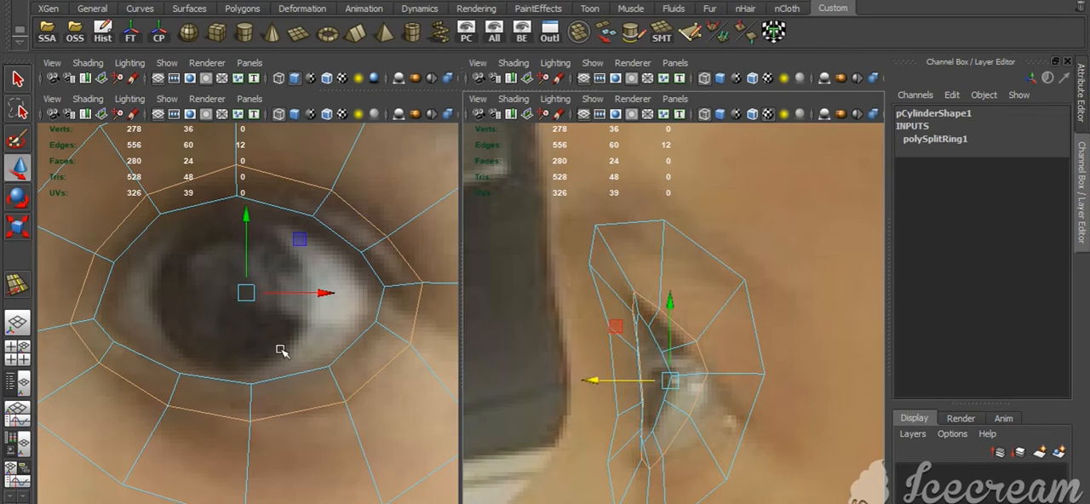
{"action": "left_click", "coordinate": [241, 457]}
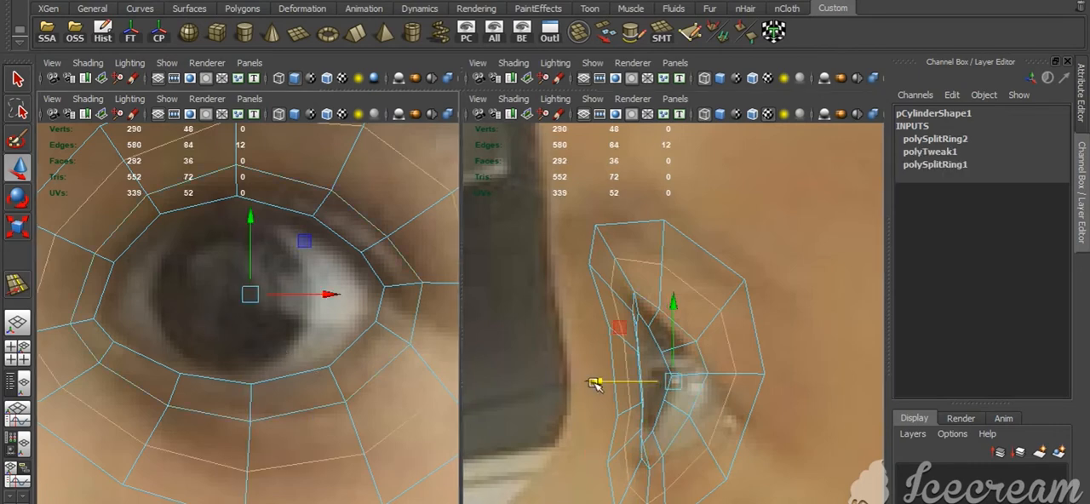
{"action": "key", "text": "space"}
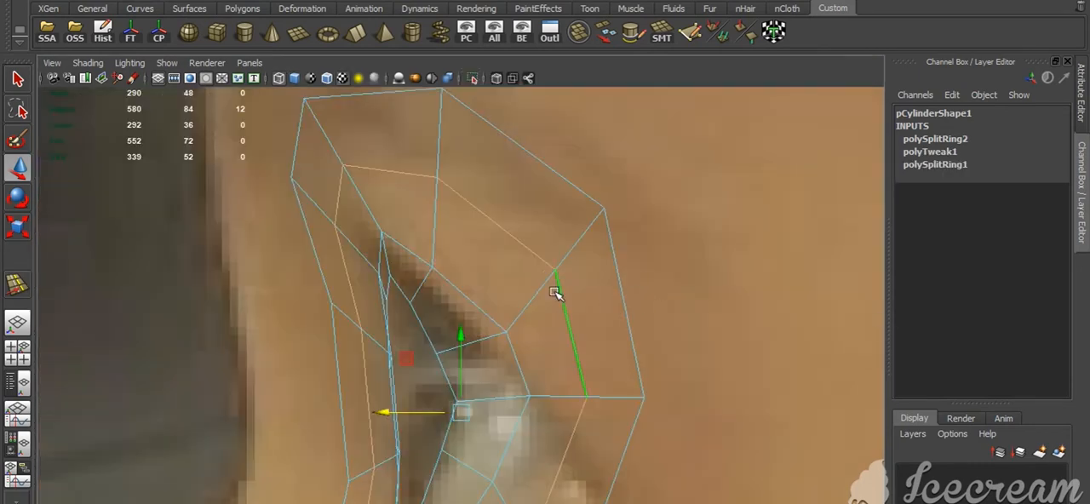
{"action": "scroll", "coordinate": [546, 289], "scroll_direction": "down", "scroll_amount": 10}
Extrude the eye-opening border edges, move them back toward the eyeball and scale them down slightly to give the lid thickness
{"action": "key", "text": "space"}
{"action": "left_click_drag", "start_coordinate": [479, 280], "coordinate": [477, 252]}
{"action": "scroll", "coordinate": [482, 312], "scroll_direction": "down", "scroll_amount": 5}
{"action": "key", "text": "5"}
{"action": "left_click_drag", "start_coordinate": [485, 415], "coordinate": [435, 382], "text": "alt"}
{"action": "key", "text": "ctrl+e"}
{"action": "key", "text": "w"}
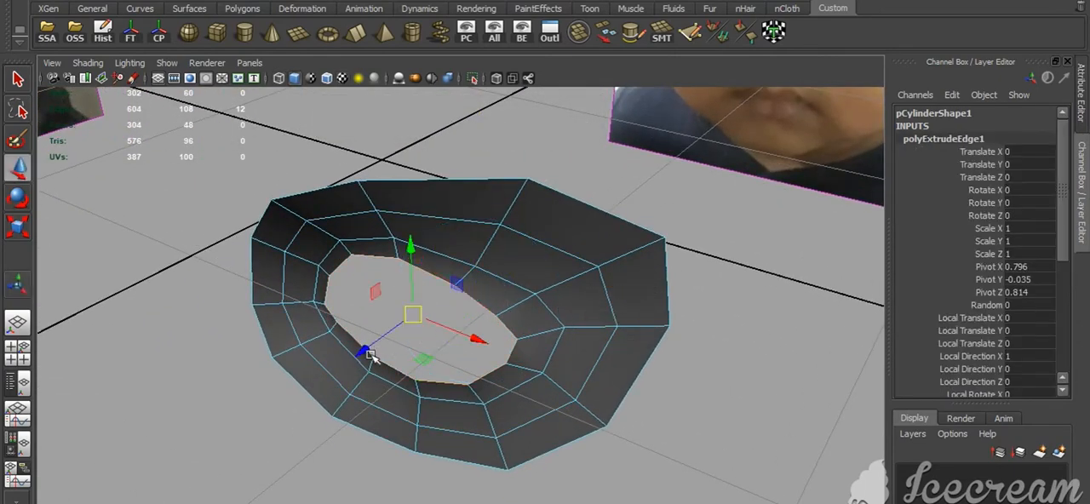
{"action": "left_click_drag", "start_coordinate": [369, 356], "coordinate": [386, 344]}
{"action": "key", "text": "r"}
{"action": "left_click_drag", "start_coordinate": [427, 304], "coordinate": [409, 325]}
{"action": "key", "text": "w"}
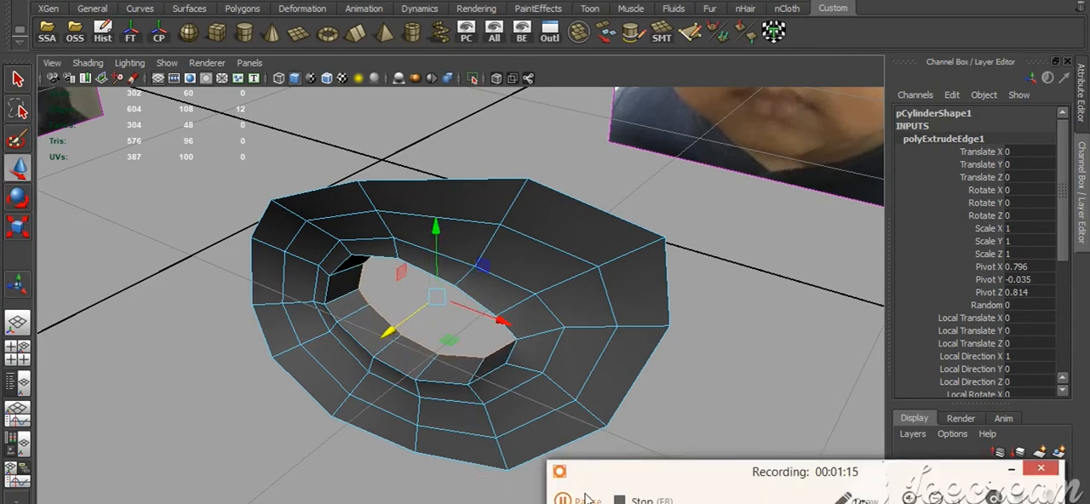
Unhide the eyeball and move the rim-loop edges at the outer corner slightly forward to clear it
{"action": "left_click", "coordinate": [1013, 469]}
{"action": "left_click", "coordinate": [494, 34]}
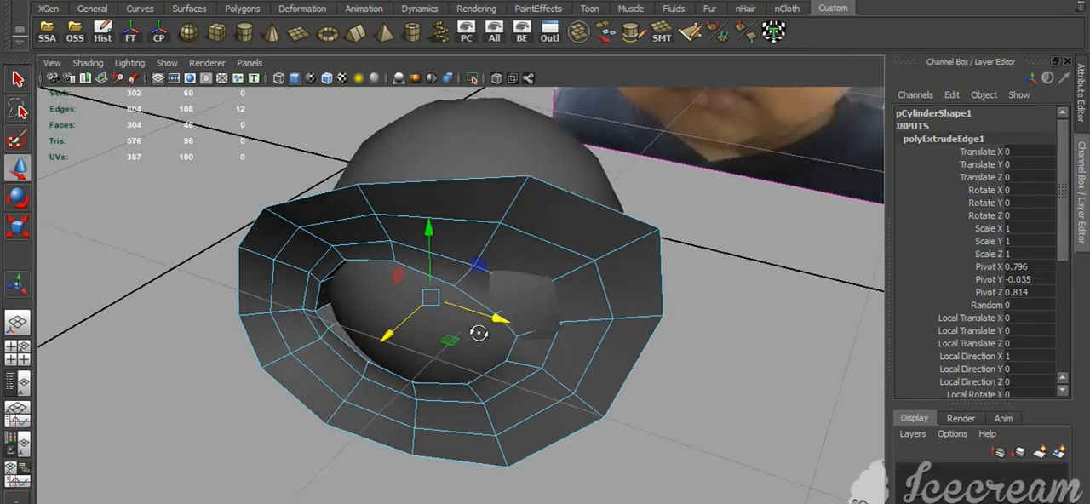
{"action": "left_click_drag", "start_coordinate": [479, 329], "coordinate": [530, 398], "text": "alt"}
{"action": "left_click", "coordinate": [530, 398]}
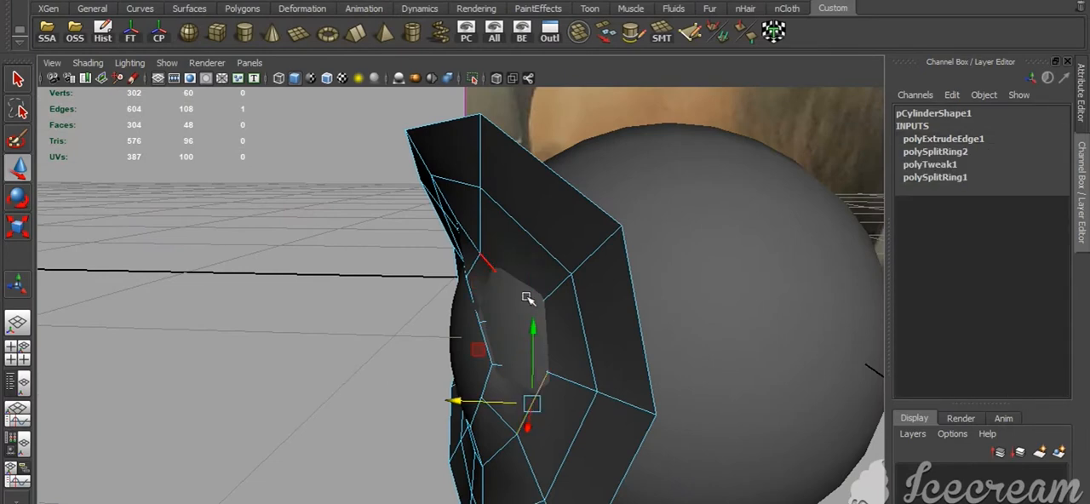
{"action": "left_click", "coordinate": [542, 323], "text": "shift"}
{"action": "left_click_drag", "start_coordinate": [458, 373], "coordinate": [447, 374]}
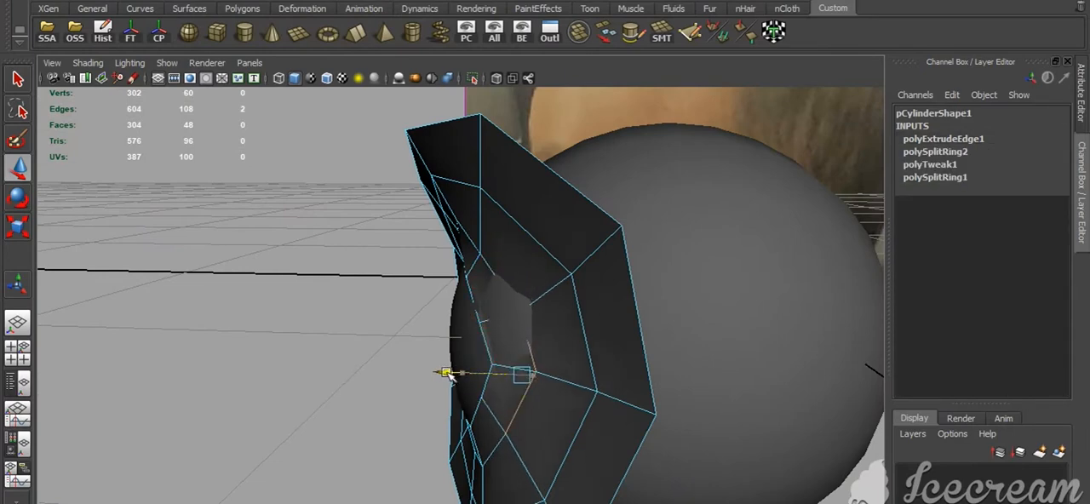
Move the rim-loop vertex just above the outer corner forward so the eyeball stops poking through the lid
{"action": "right_click_drag", "start_coordinate": [446, 404], "coordinate": [355, 341], "text": "ctrl"}
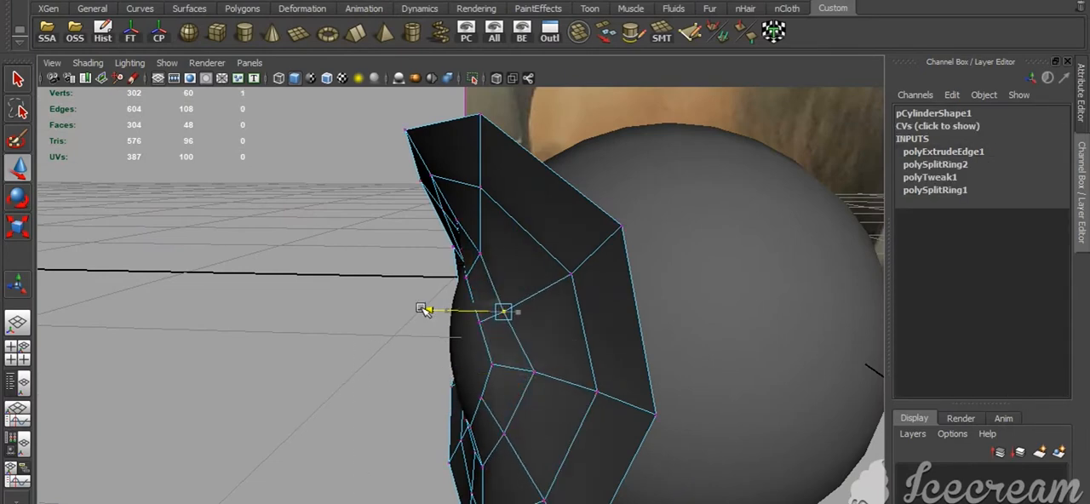
{"action": "left_click_drag", "start_coordinate": [429, 315], "coordinate": [477, 348], "text": "alt"}
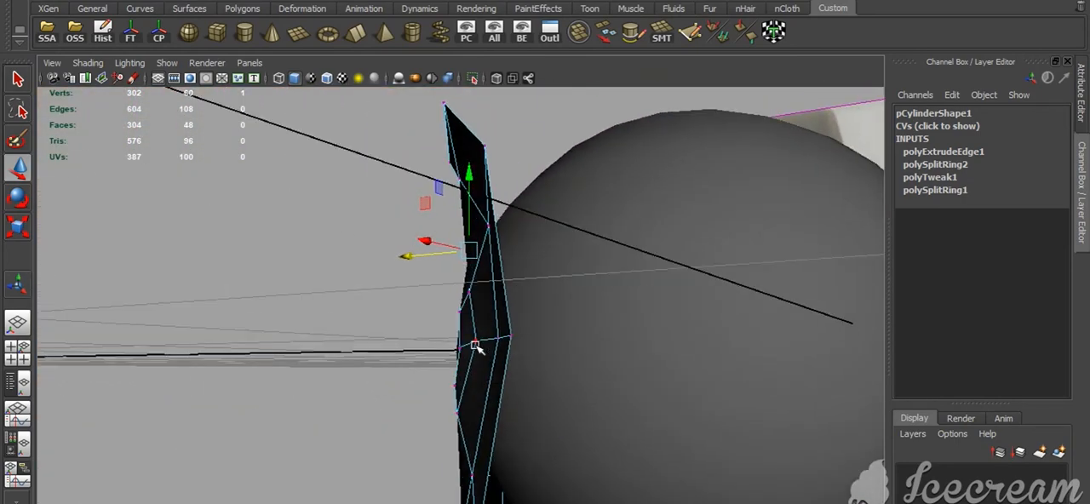
{"action": "left_click_drag", "start_coordinate": [406, 349], "coordinate": [814, 368], "text": "alt"}
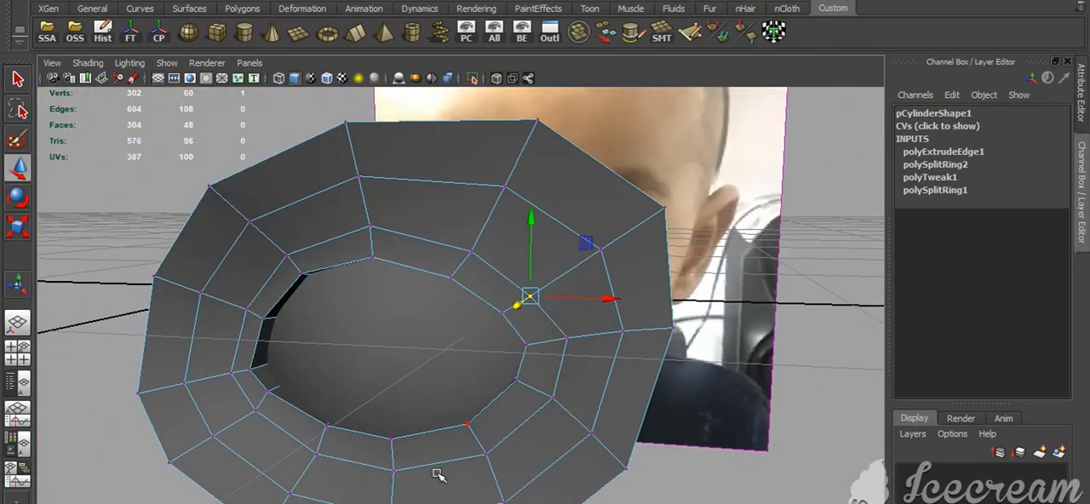
{"action": "key", "text": "F8"}
Try to move the eyeball back behind the lid to a Translate Z of 0.36
{"action": "mouse_move", "coordinate": [574, 402]}
{"action": "left_mouse_down", "text": "alt"}
{"action": "mouse_move", "coordinate": [631, 480]}
{"action": "mouse_move", "coordinate": [574, 395]}
{"action": "left_mouse_up", "text": "alt"}
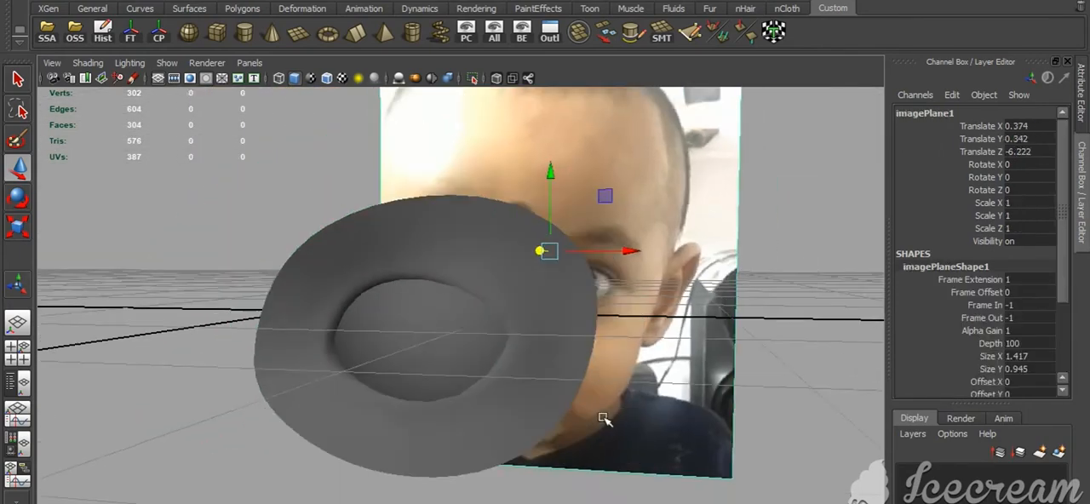
{"action": "left_click_drag", "start_coordinate": [604, 418], "coordinate": [413, 275], "text": "alt"}
{"action": "left_click", "coordinate": [389, 401]}
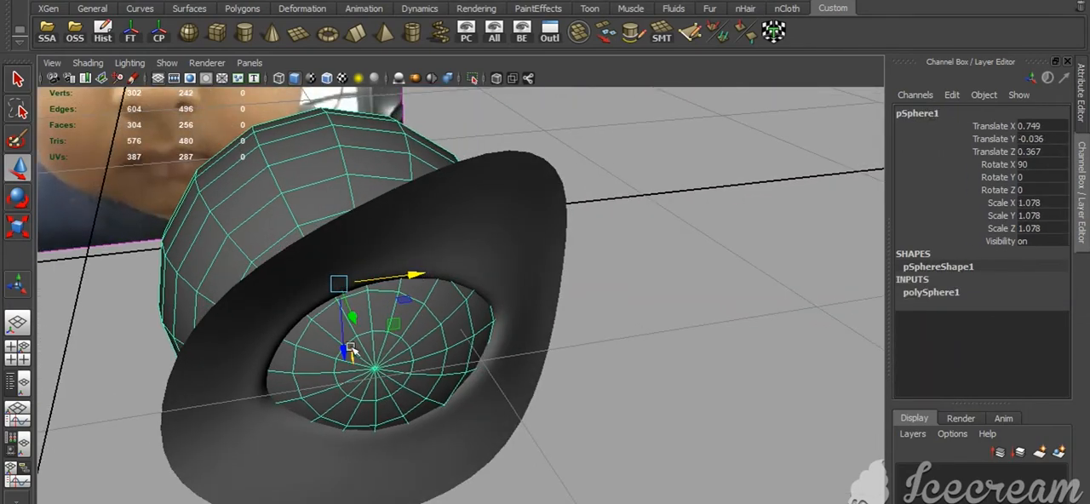
{"action": "left_click_drag", "start_coordinate": [351, 318], "coordinate": [348, 317]}
{"action": "left_click_drag", "start_coordinate": [419, 418], "coordinate": [357, 388], "text": "alt"}
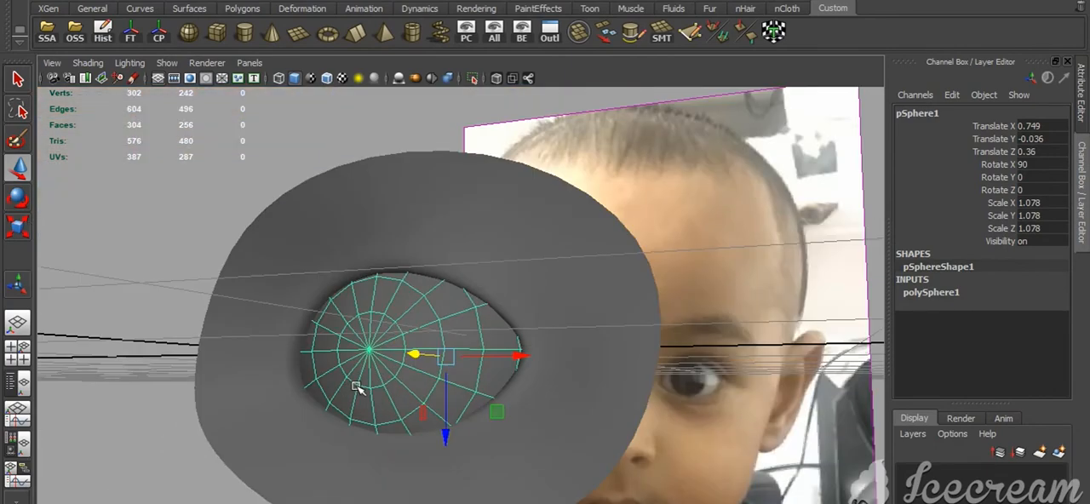
Undo the last eyeball adjustments
{"action": "left_click_drag", "start_coordinate": [425, 448], "coordinate": [429, 496], "text": "alt"}
{"action": "key", "text": "ctrl+z"}
{"action": "key", "text": "ctrl+z"}
{"action": "key", "text": "ctrl+z"}
Select the radial edge rows around the outer half of the eyelid ring and move them slightly outward to the side
{"action": "left_click", "coordinate": [445, 438]}
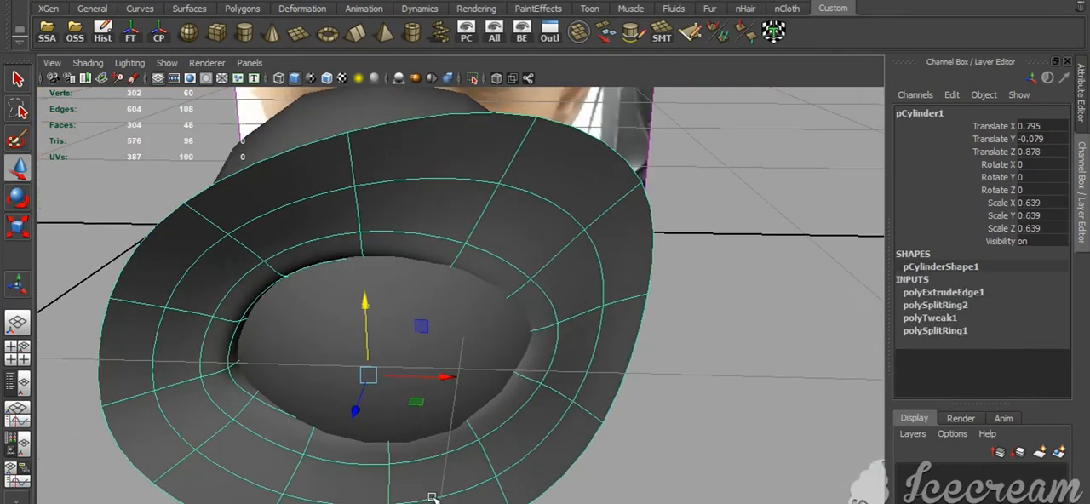
{"action": "key", "text": "F10"}
{"action": "left_click", "coordinate": [391, 475]}
{"action": "left_click", "coordinate": [485, 451], "text": "shift"}
{"action": "left_click", "coordinate": [555, 391], "text": "shift"}
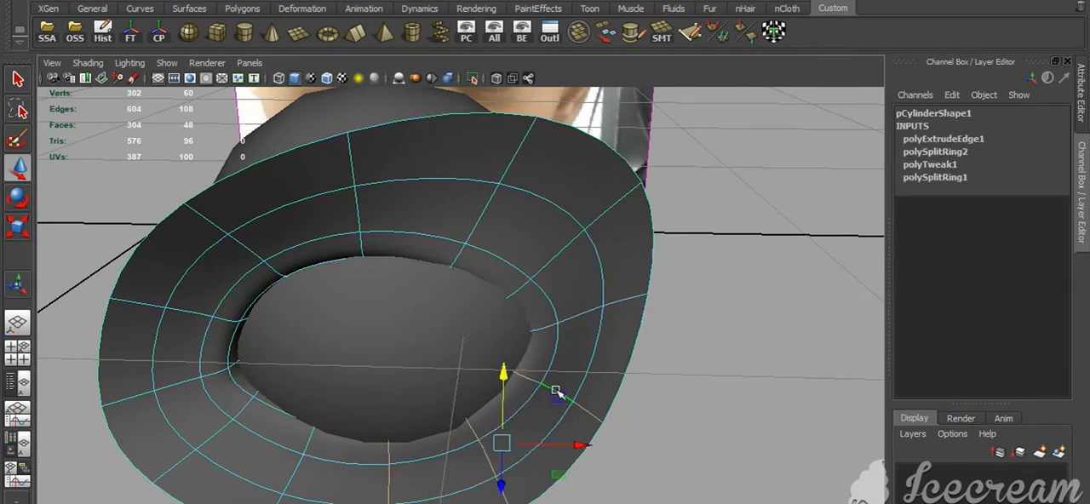
{"action": "left_click", "coordinate": [599, 305], "text": "shift"}
{"action": "left_click", "coordinate": [555, 255], "text": "shift"}
{"action": "left_click", "coordinate": [474, 218], "text": "shift"}
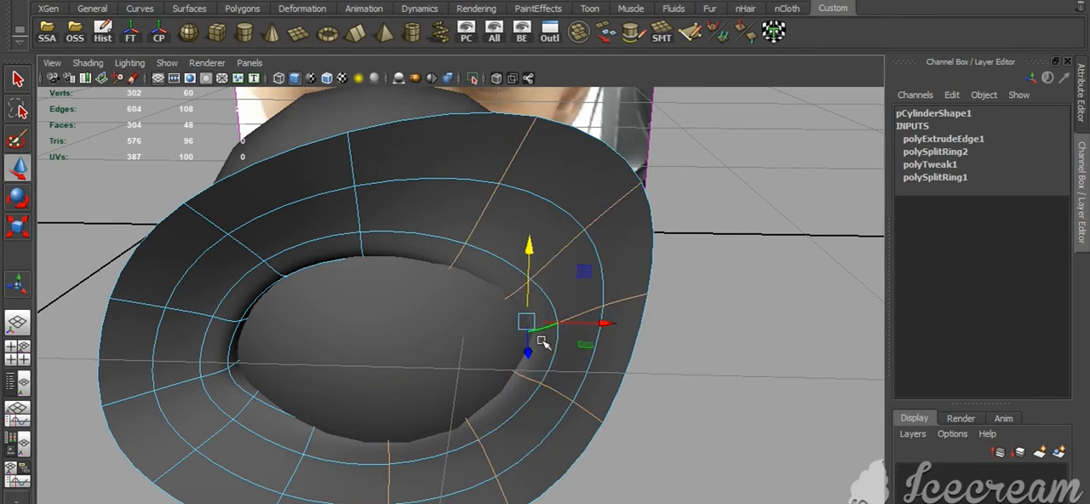
{"action": "mouse_move", "coordinate": [542, 341]}
{"action": "left_mouse_down", "text": "alt"}
{"action": "mouse_move", "coordinate": [550, 372]}
{"action": "mouse_move", "coordinate": [531, 347]}
{"action": "left_mouse_up", "text": "alt"}
{"action": "left_click_drag", "start_coordinate": [558, 305], "coordinate": [564, 304]}
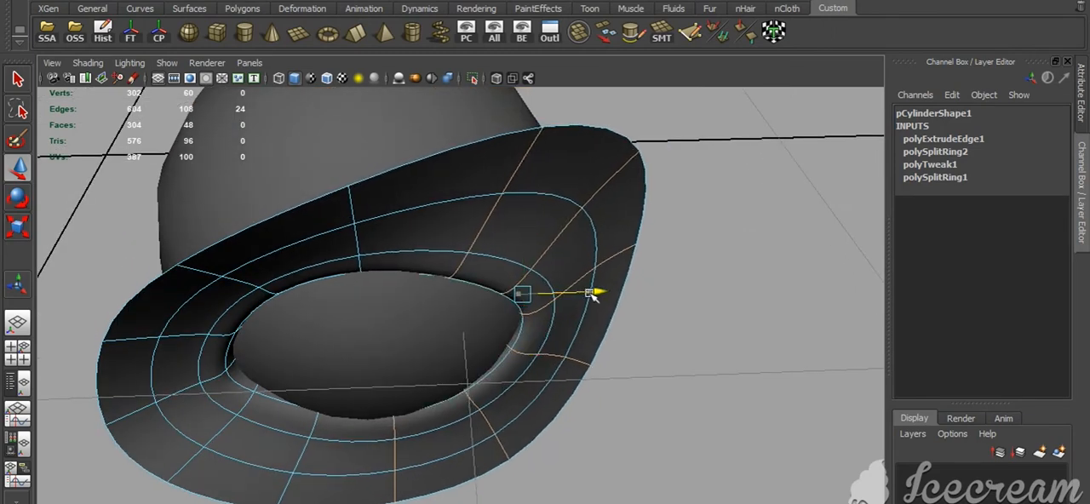
Turn on soft selection and adjust the radial edge row at the outer corner of the eyelid ring in depth
{"action": "double_click", "coordinate": [356, 263]}
{"action": "left_click", "coordinate": [383, 437], "text": "shift"}
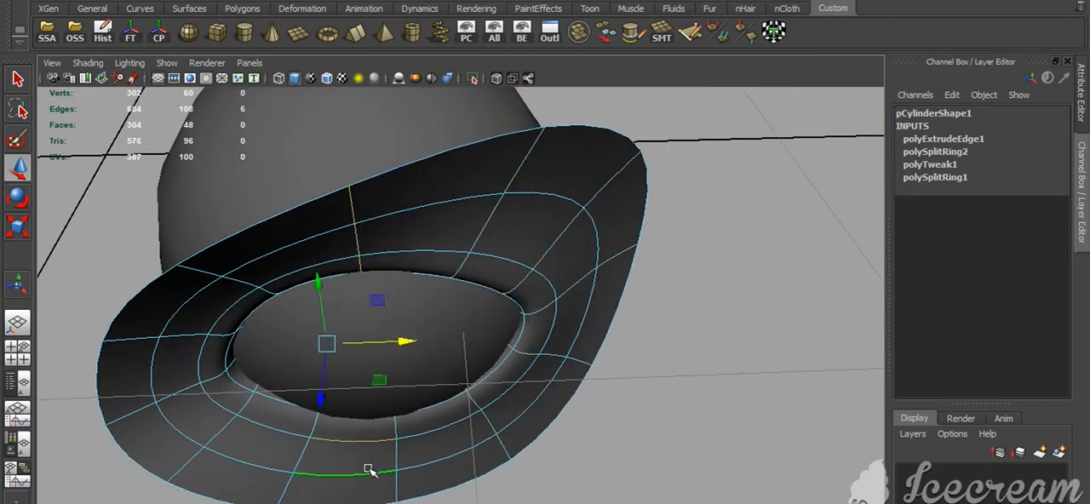
{"action": "double_click", "coordinate": [370, 471], "text": "shift"}
{"action": "left_click_drag", "start_coordinate": [311, 417], "coordinate": [669, 501]}
{"action": "double_click", "coordinate": [591, 373]}
{"action": "key", "text": "b"}
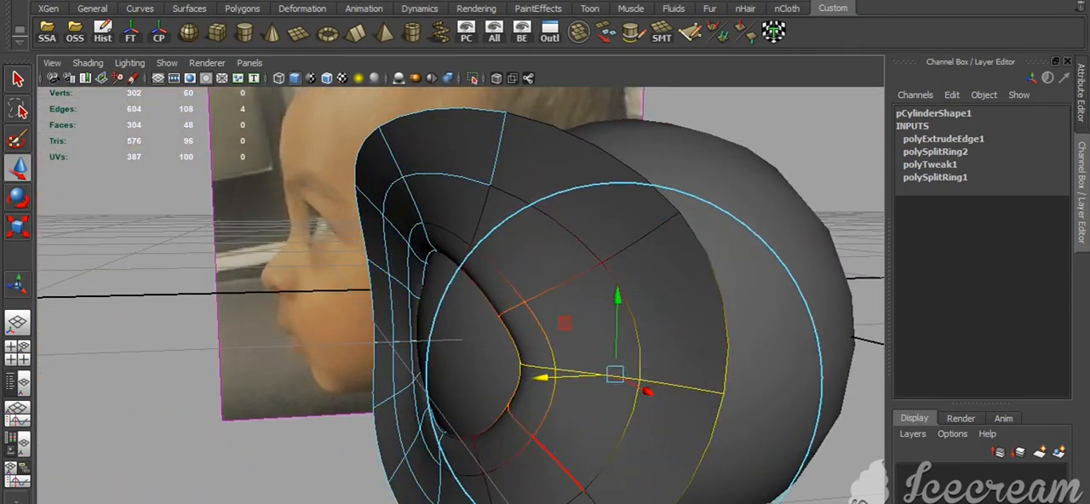
{"action": "left_click_drag", "start_coordinate": [554, 377], "coordinate": [621, 414], "text": "alt"}
Nudge the upper-outer radial edge row slightly upward and the row beside it slightly outward with soft selection
{"action": "double_click", "coordinate": [471, 225]}
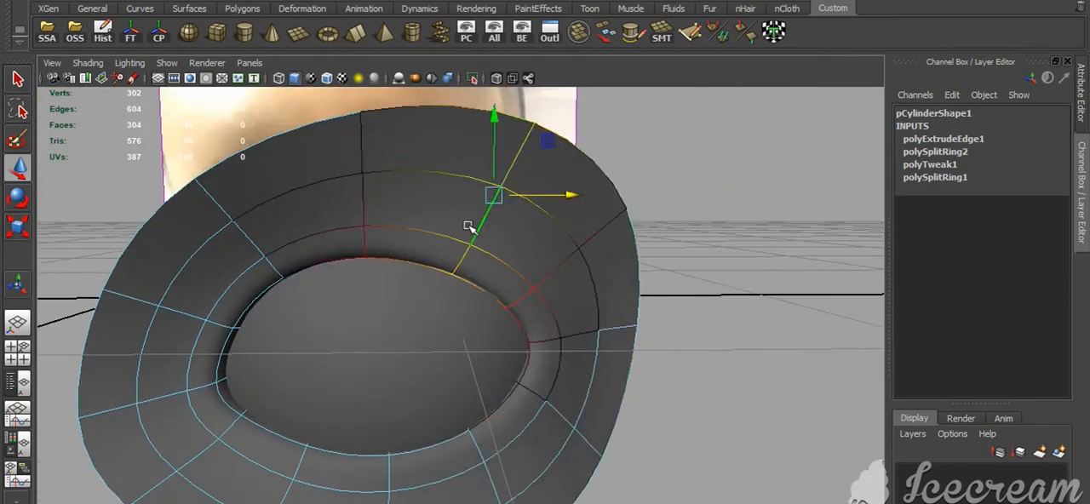
{"action": "left_click_drag", "start_coordinate": [486, 340], "coordinate": [462, 227], "text": "alt"}
{"action": "left_click_drag", "start_coordinate": [506, 123], "coordinate": [506, 118]}
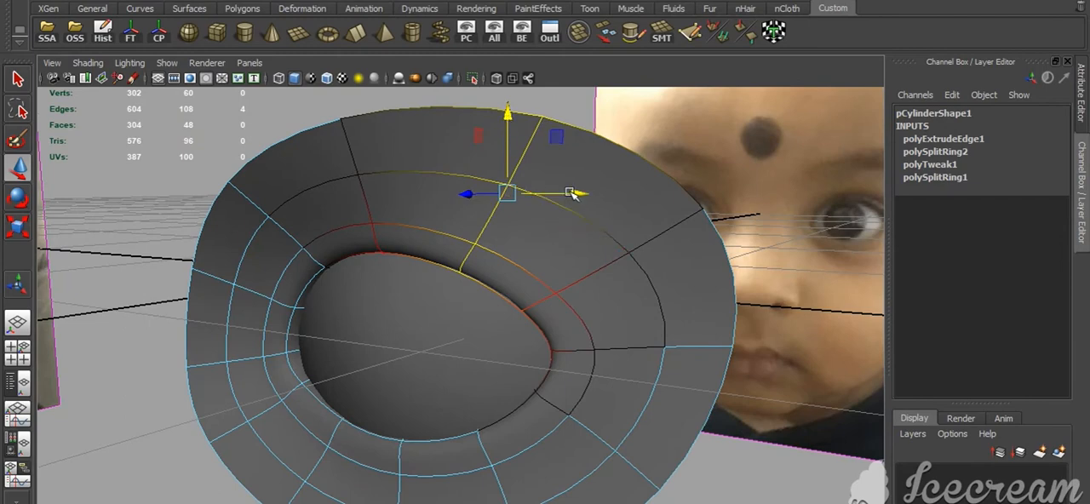
{"action": "left_click_drag", "start_coordinate": [563, 322], "coordinate": [570, 285], "text": "alt"}
{"action": "double_click", "coordinate": [585, 271]}
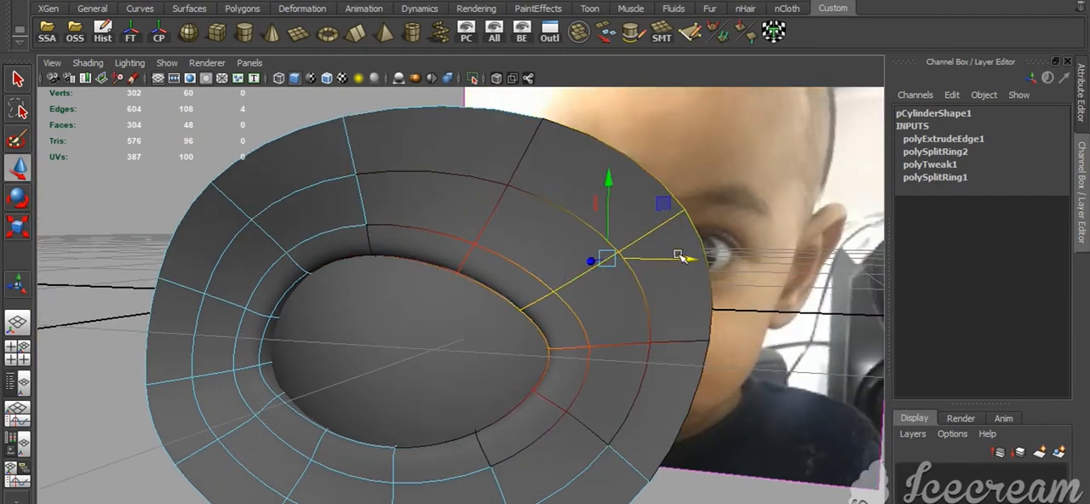
{"action": "right_click_drag", "start_coordinate": [612, 441], "coordinate": [635, 373]}
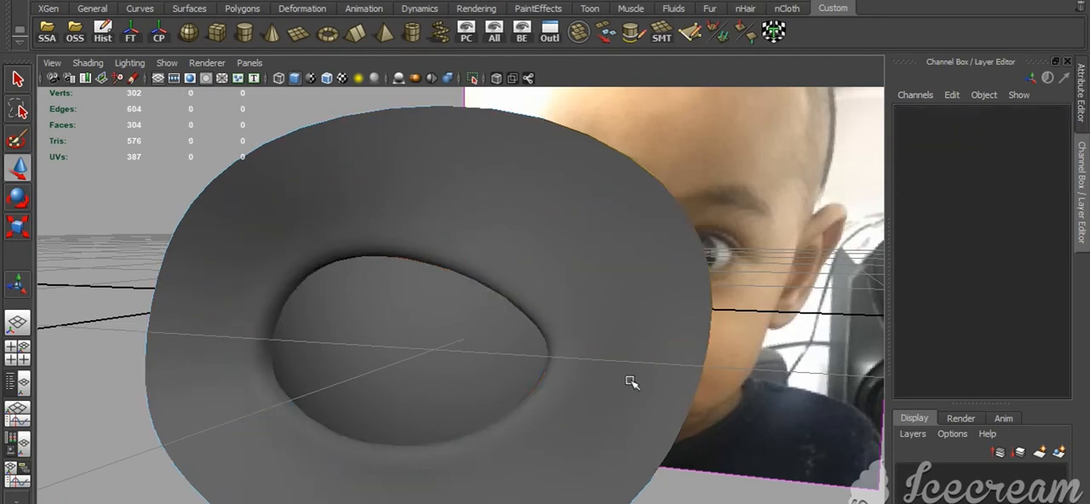
Return the eyelid ring to object mode and delete its construction history
{"action": "left_click", "coordinate": [627, 381]}
{"action": "left_click", "coordinate": [102, 36]}
{"action": "scroll", "coordinate": [414, 336], "scroll_direction": "down", "scroll_amount": 2}
{"action": "left_click_drag", "start_coordinate": [414, 335], "coordinate": [501, 370], "text": "alt"}
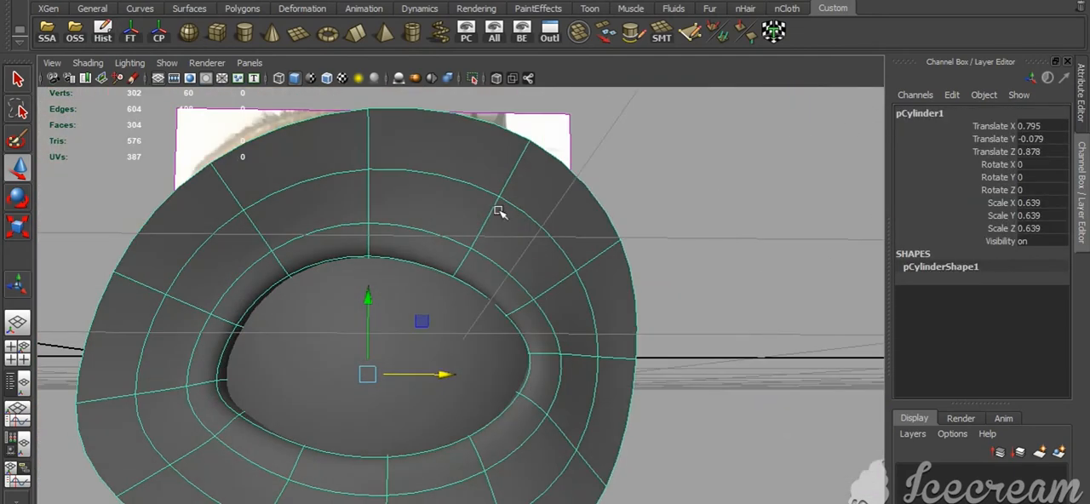
Select two neighbouring radial edge rows on the upper outer lid, nudge them slightly sideways with soft selection and clear the selection
{"action": "right_click_drag", "start_coordinate": [496, 207], "coordinate": [497, 171]}
{"action": "left_click", "coordinate": [503, 273]}
{"action": "double_click", "coordinate": [479, 284], "text": "shift"}
{"action": "left_click_drag", "start_coordinate": [479, 286], "coordinate": [550, 317], "text": "alt"}
{"action": "left_click_drag", "start_coordinate": [525, 222], "coordinate": [529, 222]}
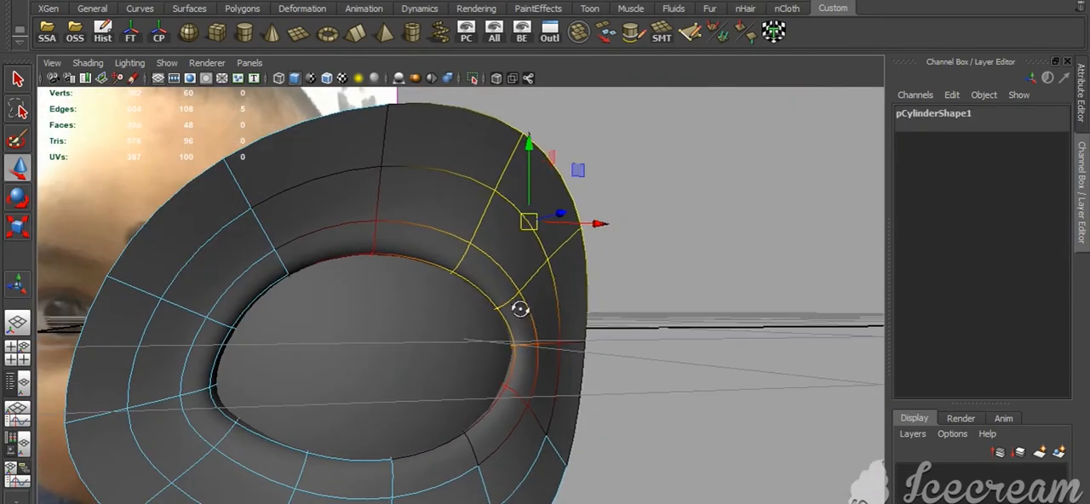
{"action": "left_click_drag", "start_coordinate": [516, 311], "coordinate": [450, 257], "text": "alt"}
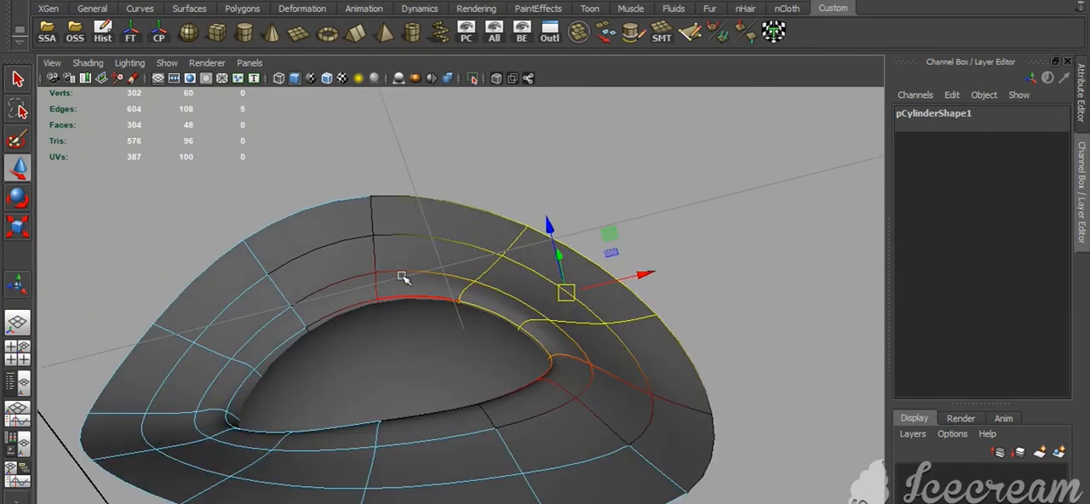
{"action": "right_click_drag", "start_coordinate": [404, 277], "coordinate": [217, 160]}
{"action": "left_click_drag", "start_coordinate": [457, 344], "coordinate": [645, 454], "text": "alt"}
{"action": "left_click", "coordinate": [645, 454]}
Compare the eyelid ring's edges with the photographed eye in the front view, using wireframe display
{"action": "key", "text": "space"}
{"action": "left_click_drag", "start_coordinate": [608, 426], "coordinate": [610, 460]}
{"action": "scroll", "coordinate": [596, 404], "scroll_direction": "down", "scroll_amount": 8}
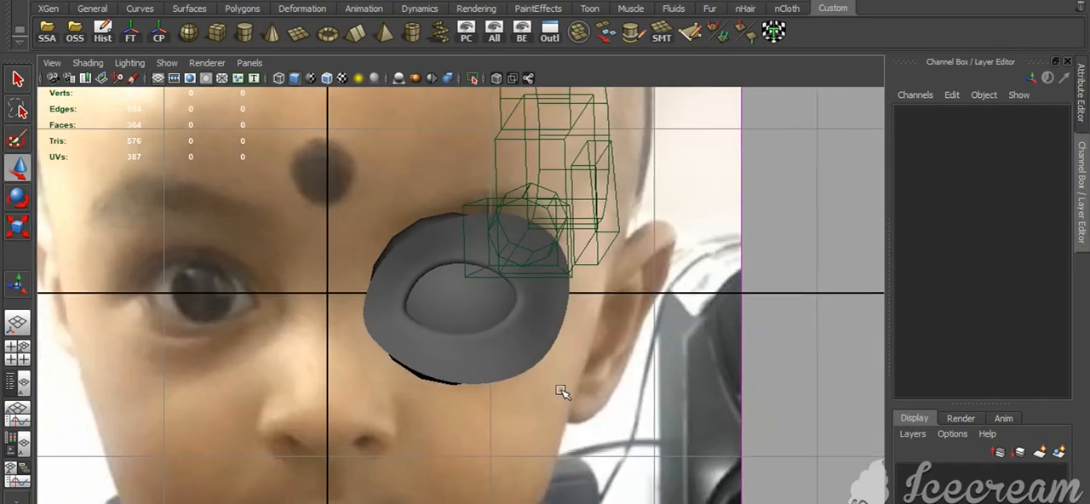
{"action": "scroll", "coordinate": [562, 392], "scroll_direction": "up", "scroll_amount": 3}
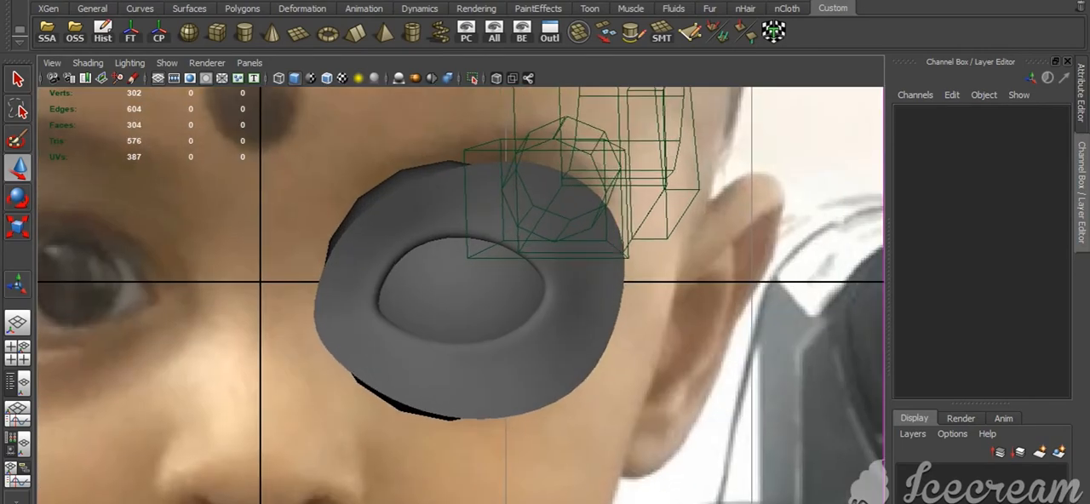
{"action": "key", "text": "4"}
{"action": "left_click", "coordinate": [650, 377]}
{"action": "scroll", "coordinate": [650, 377], "scroll_direction": "up", "scroll_amount": 5}
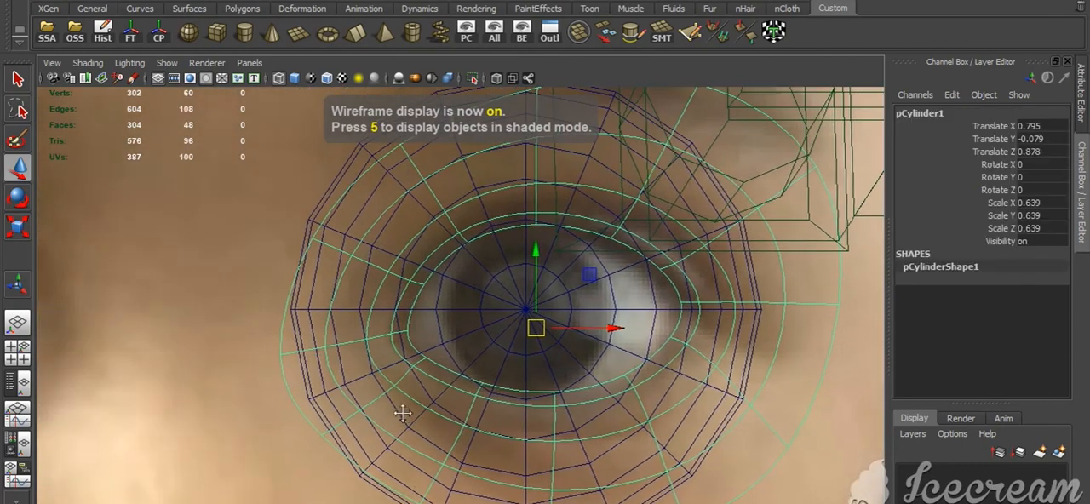
{"action": "scroll", "coordinate": [406, 414], "scroll_direction": "up", "scroll_amount": 3}
{"action": "key", "text": "F10"}
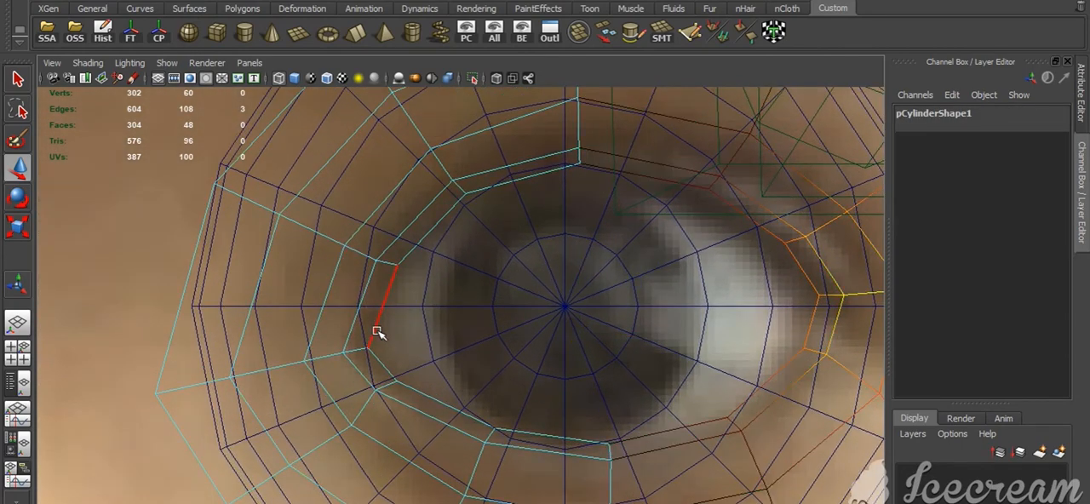
Turn off soft selection, restore shaded display and return the eyelid ring to object mode
{"action": "key", "text": "b"}
{"action": "scroll", "coordinate": [543, 377], "scroll_direction": "down", "scroll_amount": 5}
{"action": "scroll", "coordinate": [542, 377], "scroll_direction": "up", "scroll_amount": 5}
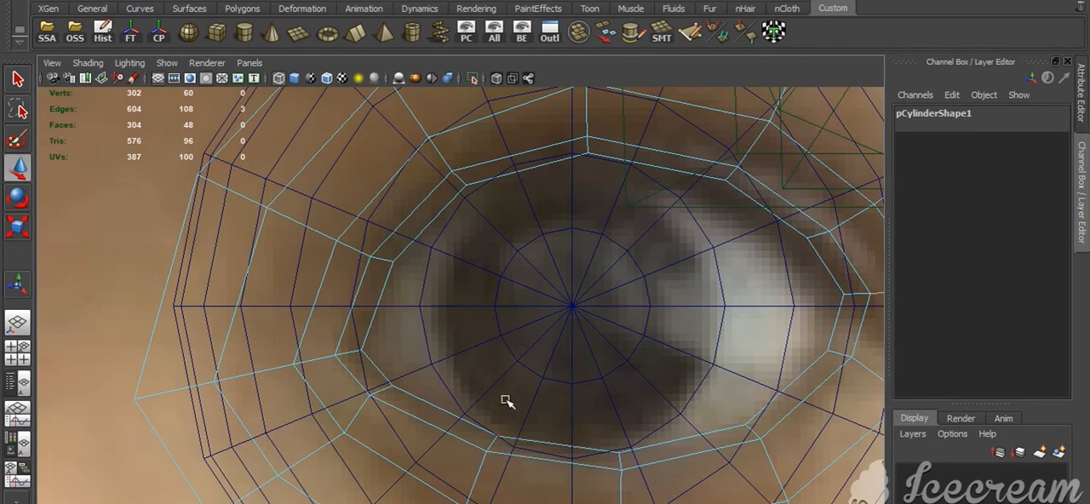
{"action": "scroll", "coordinate": [493, 344], "scroll_direction": "down", "scroll_amount": 5}
{"action": "scroll", "coordinate": [503, 357], "scroll_direction": "up", "scroll_amount": 4}
{"action": "key", "text": "5"}
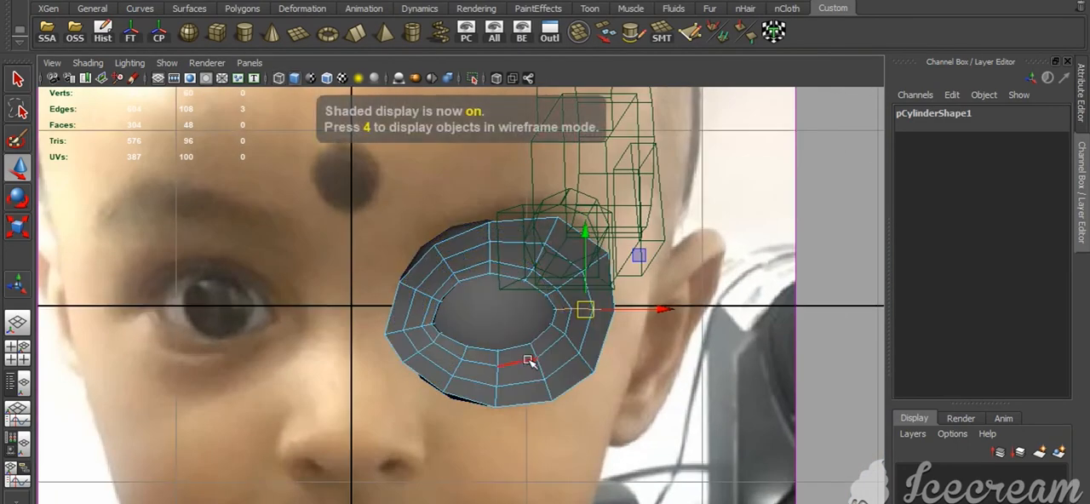
{"action": "right_click_drag", "start_coordinate": [483, 383], "coordinate": [519, 360]}
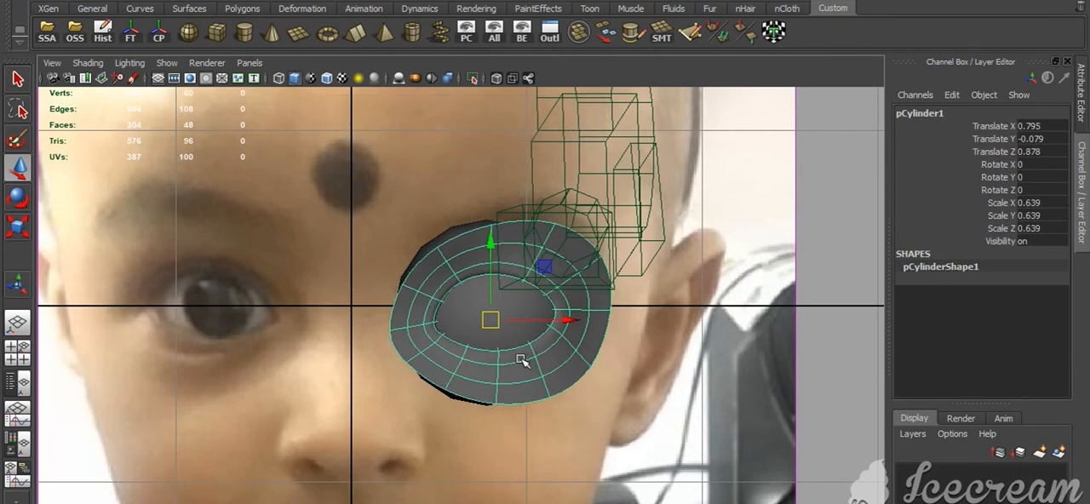
Hide the green wireframe objects overlapping the eye in the front view
{"action": "left_click", "coordinate": [770, 156]}
{"action": "left_click", "coordinate": [627, 231]}
{"action": "key", "text": "ctrl+h"}
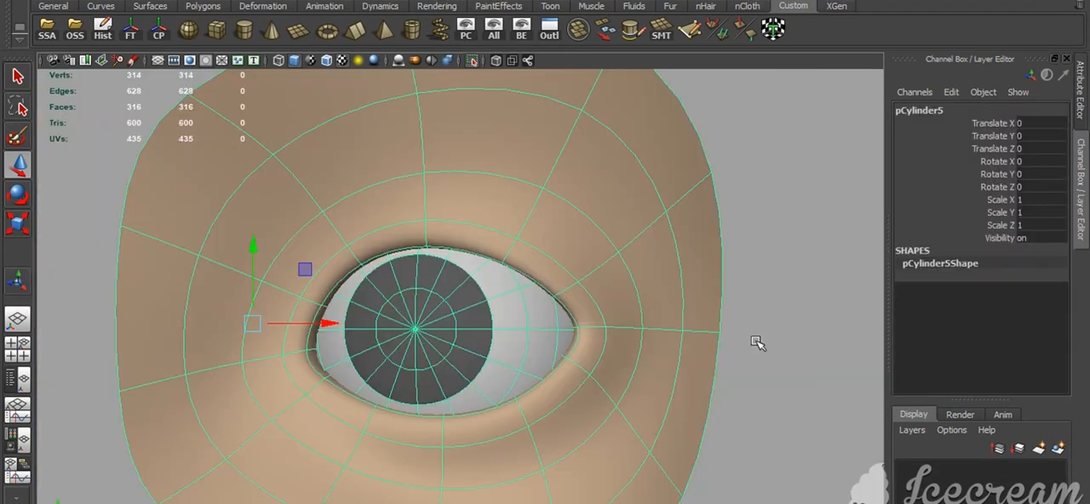
{"action": "scroll", "coordinate": [754, 341], "scroll_direction": "up", "scroll_amount": 5}
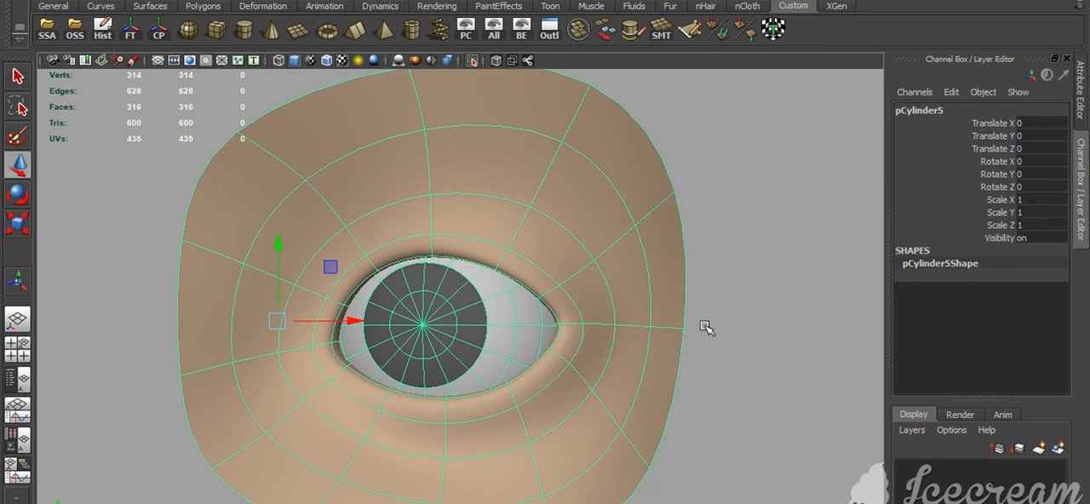
Examine the skin-coloured eyelid mesh and eyeball in textured display from the front and at an angle
{"action": "left_click", "coordinate": [766, 360]}
{"action": "scroll", "coordinate": [740, 360], "scroll_direction": "up", "scroll_amount": 2}
{"action": "left_click", "coordinate": [644, 412]}
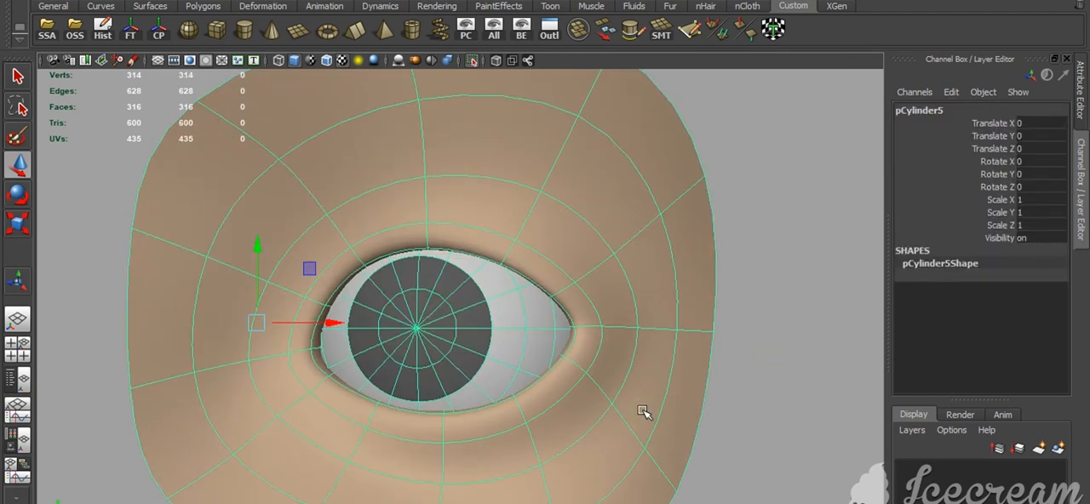
{"action": "key", "text": "4"}
{"action": "key", "text": "6"}
{"action": "left_click", "coordinate": [822, 415]}
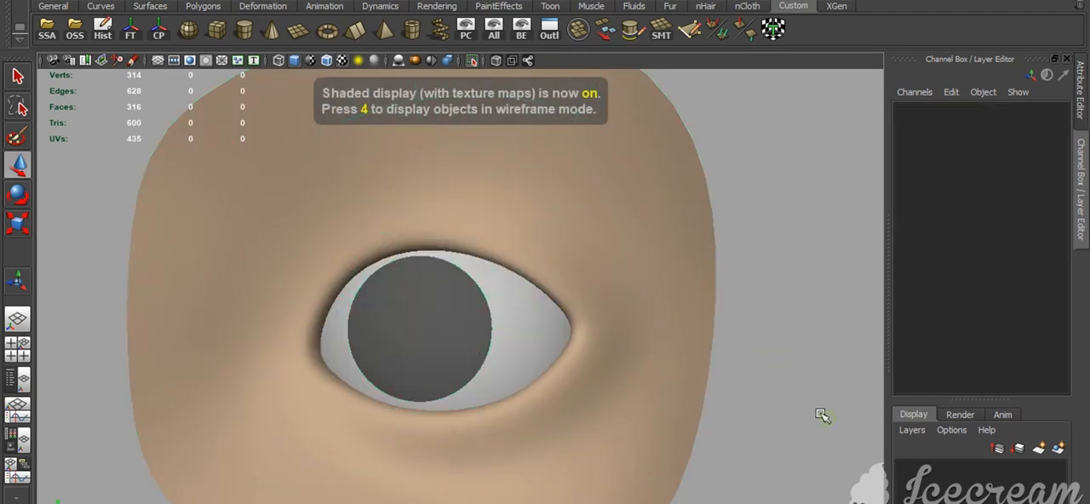
{"action": "left_click_drag", "start_coordinate": [796, 401], "coordinate": [558, 356], "text": "alt"}
{"action": "middle_click_drag", "start_coordinate": [558, 356], "coordinate": [594, 383], "text": "alt"}
{"action": "right_click_drag", "start_coordinate": [594, 382], "coordinate": [594, 369], "text": "alt"}
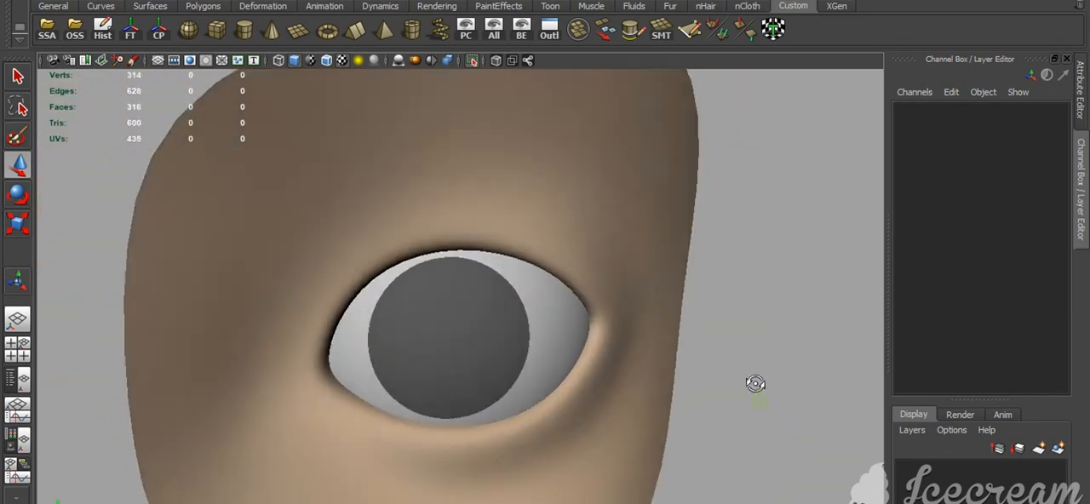